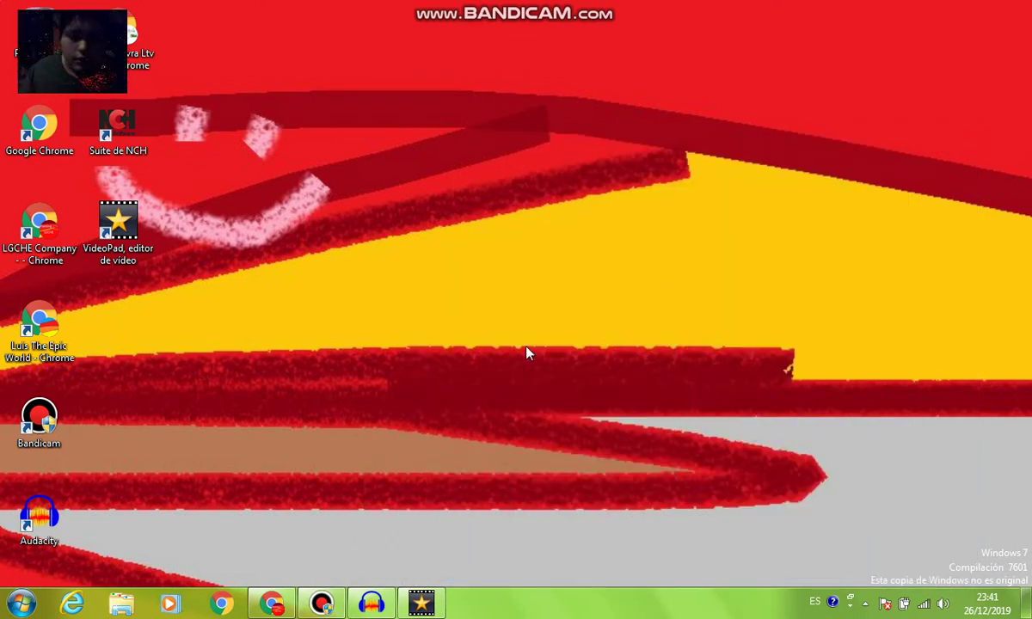
Import Veloz Mente Csupo My Version.mp4 from Descargas into VideoPad's media bin
click(423, 605)
right_click(159, 171)
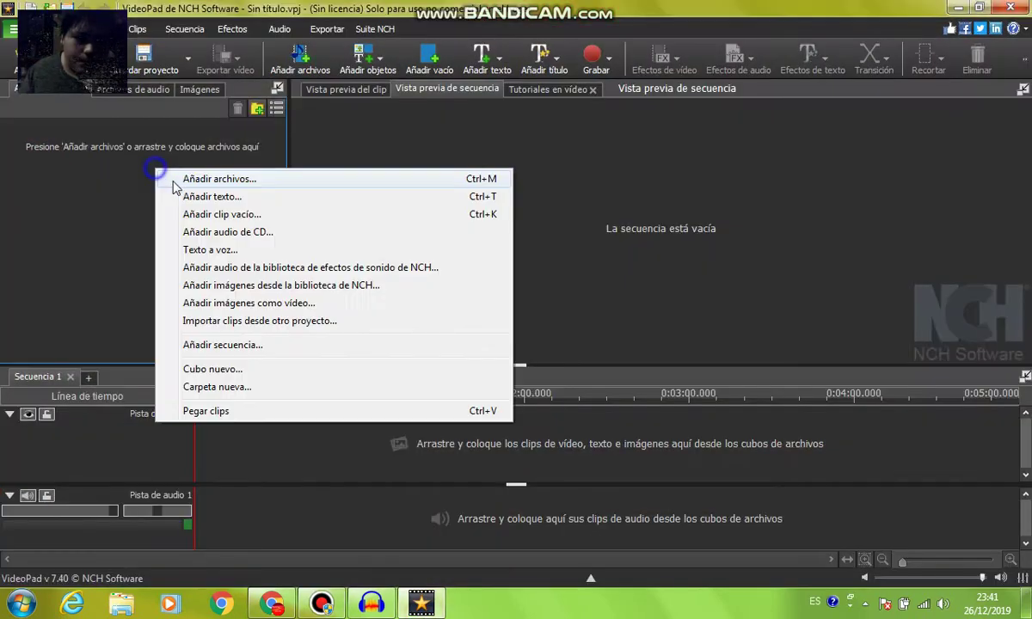
click(176, 178)
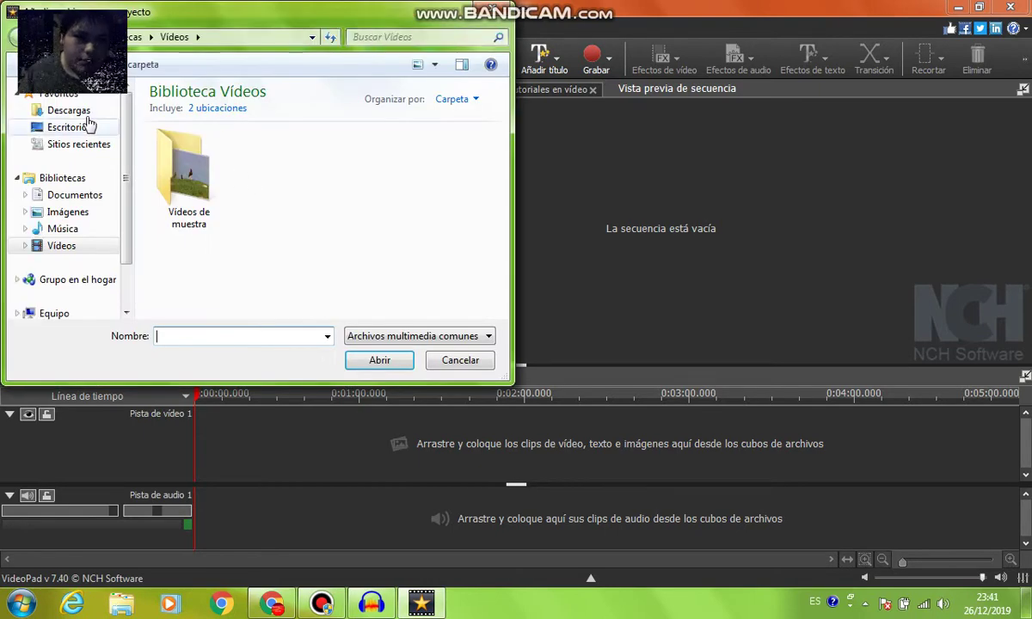
click(70, 110)
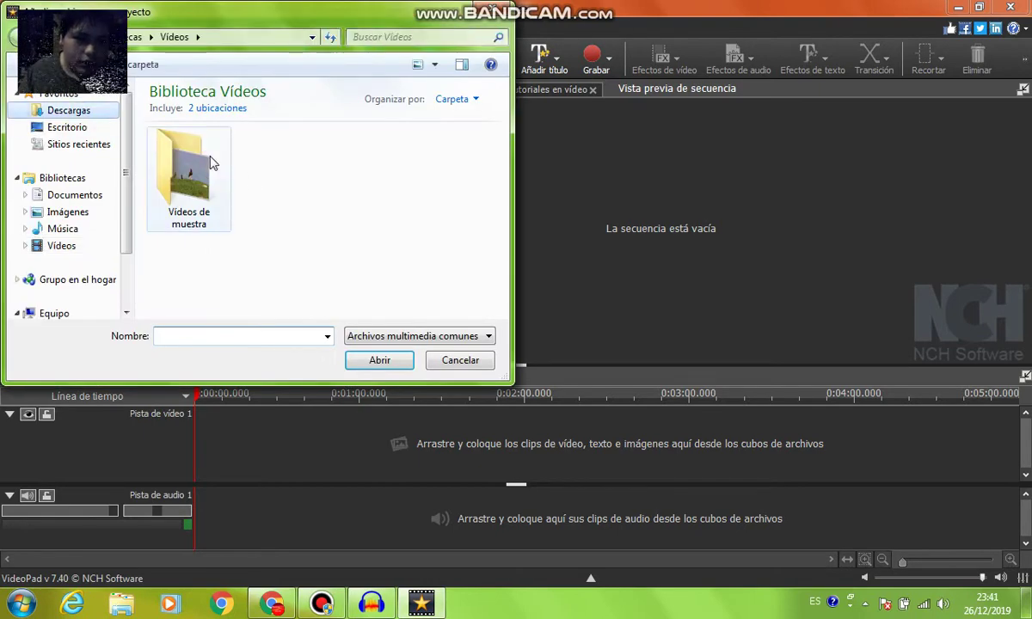
click(278, 129)
double_click(278, 129)
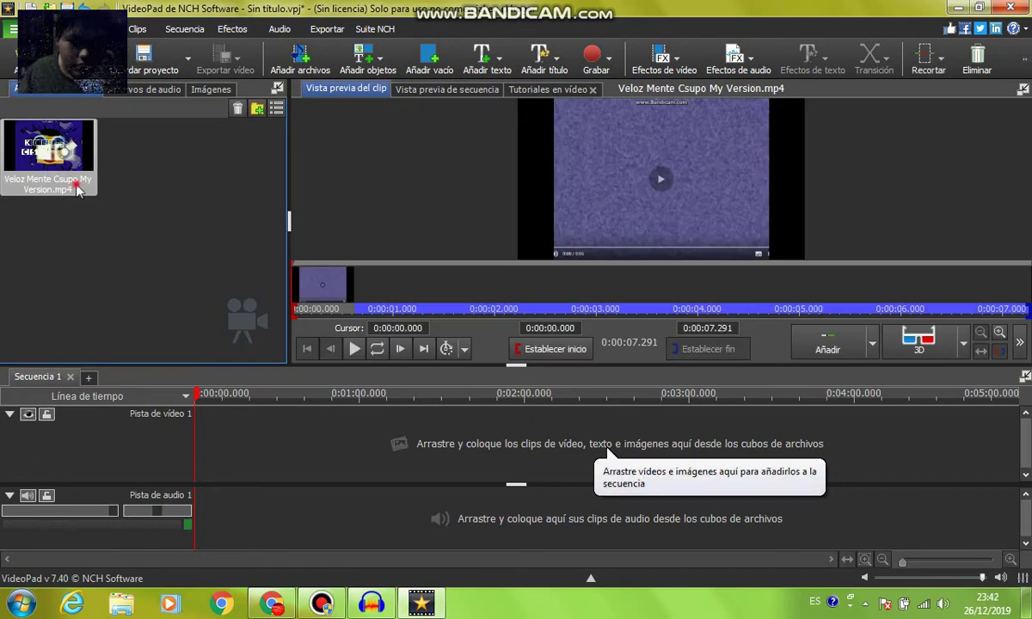
Place the clip at the start of Video Track 1 and add the Negativo effect
drag(77, 191, 202, 479)
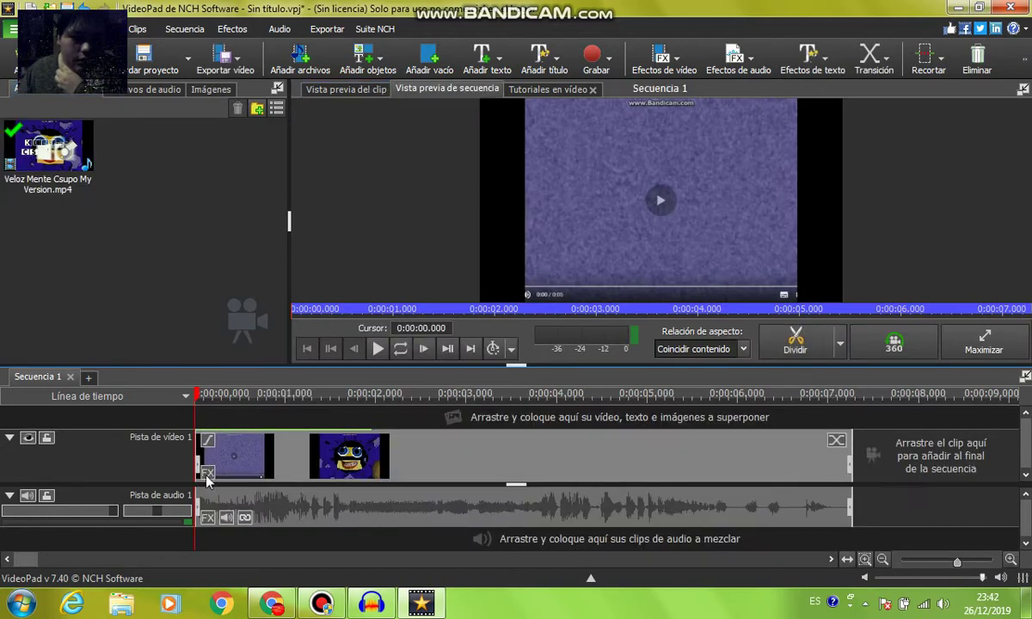
click(206, 475)
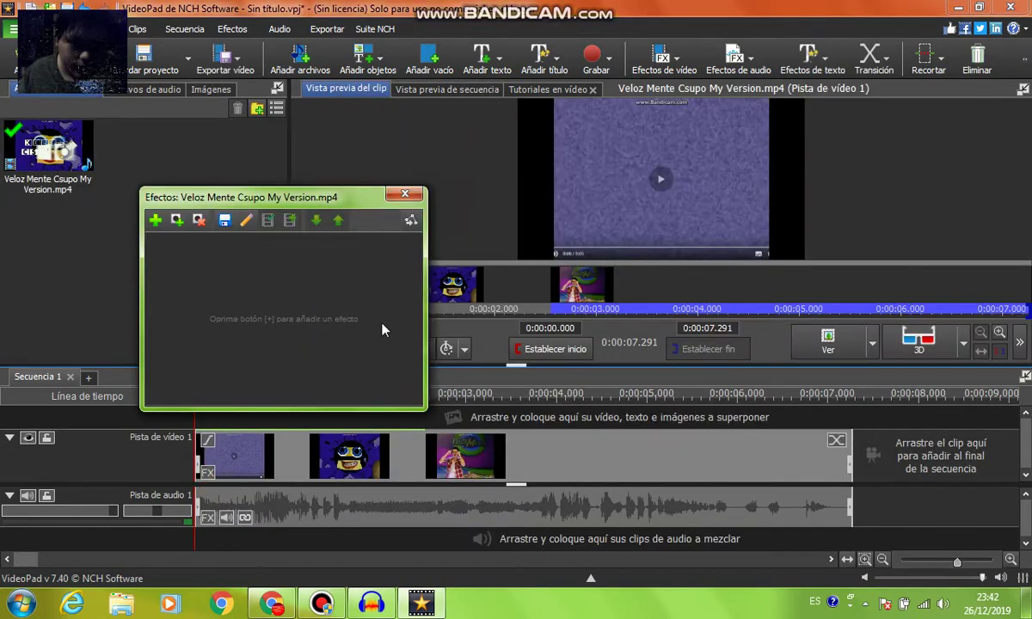
drag(423, 411, 686, 470)
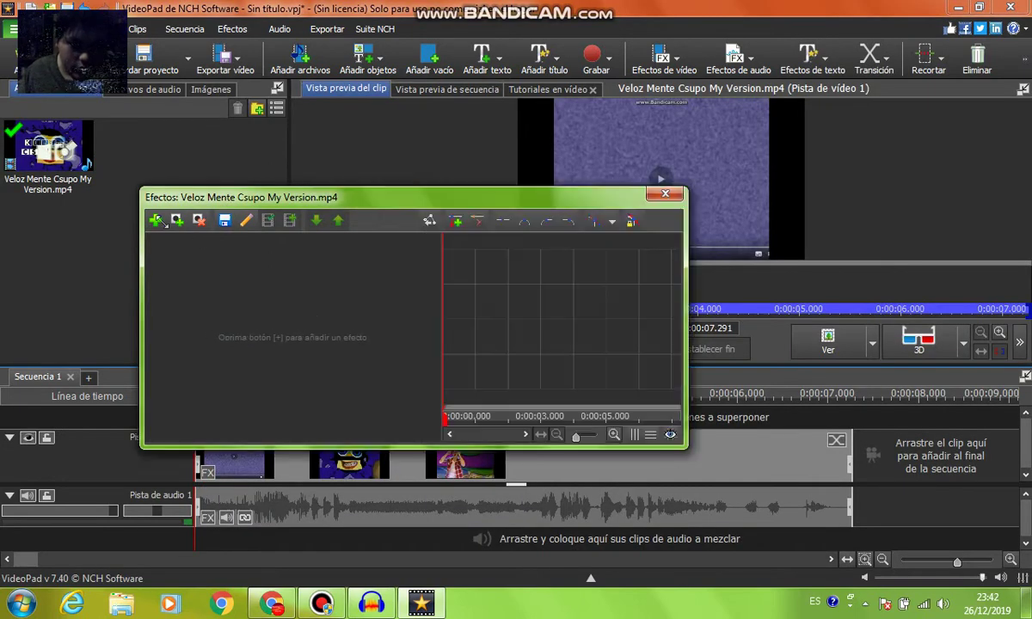
click(155, 221)
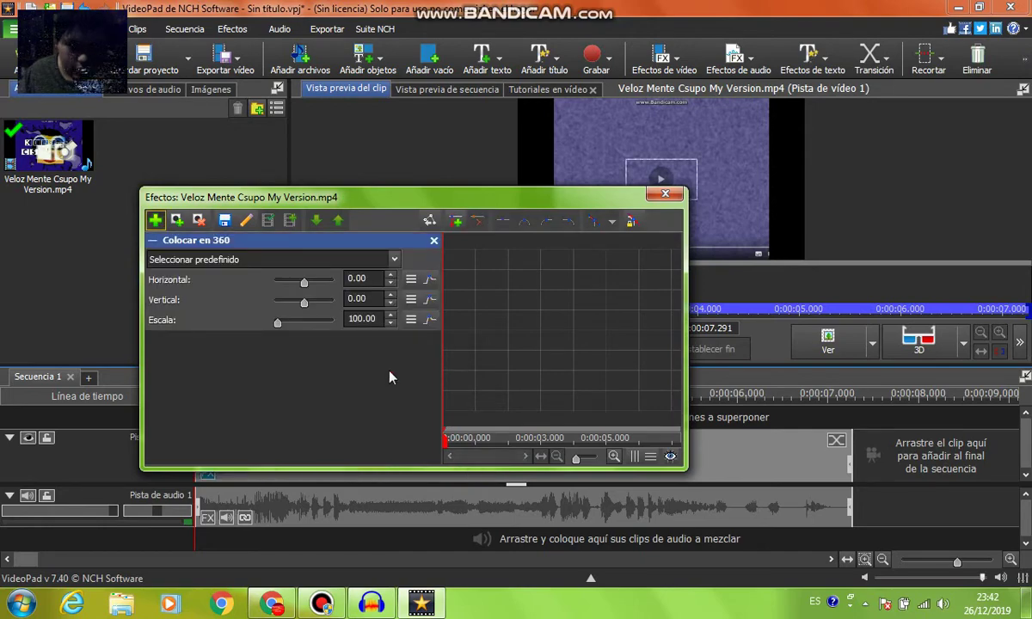
click(365, 347)
scroll(294, 415, down, 5)
click(258, 495)
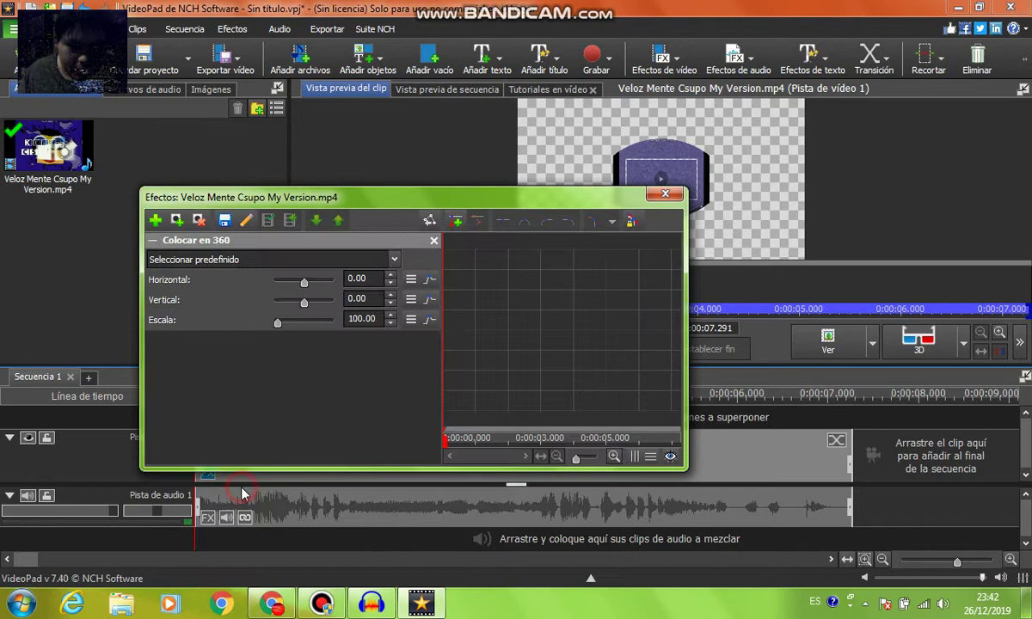
Remove the Colocar en 360 effect and add a Matiz hue effect set to 180°
click(434, 281)
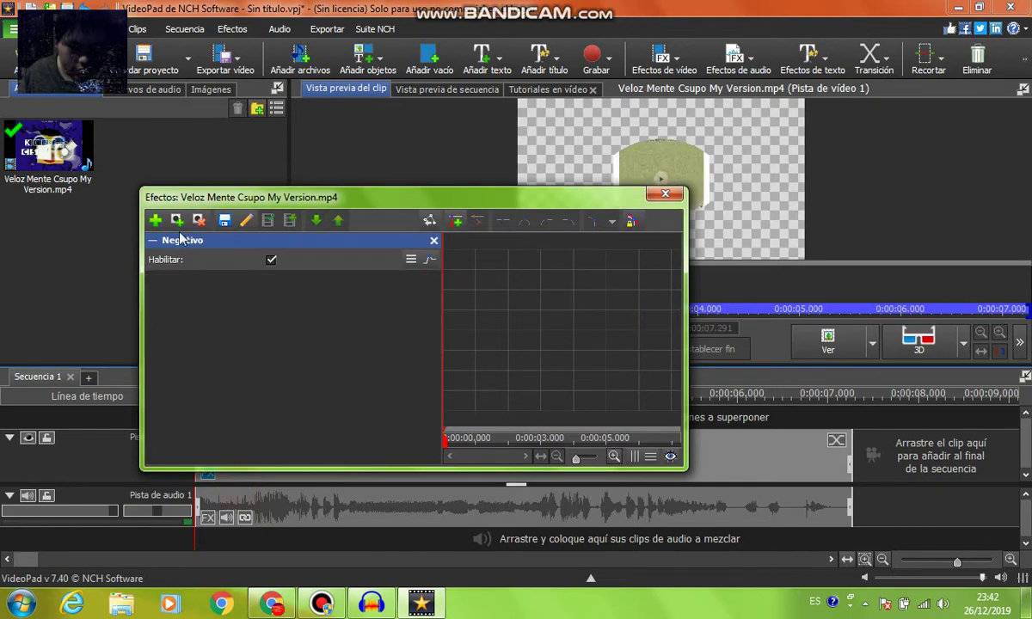
click(156, 221)
click(327, 439)
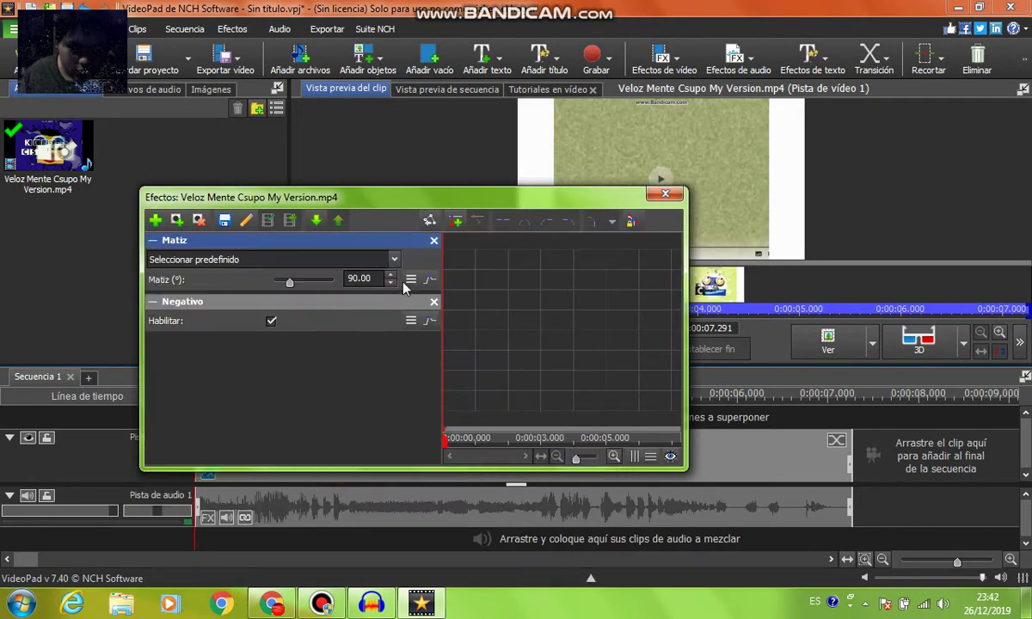
click(412, 278)
click(431, 279)
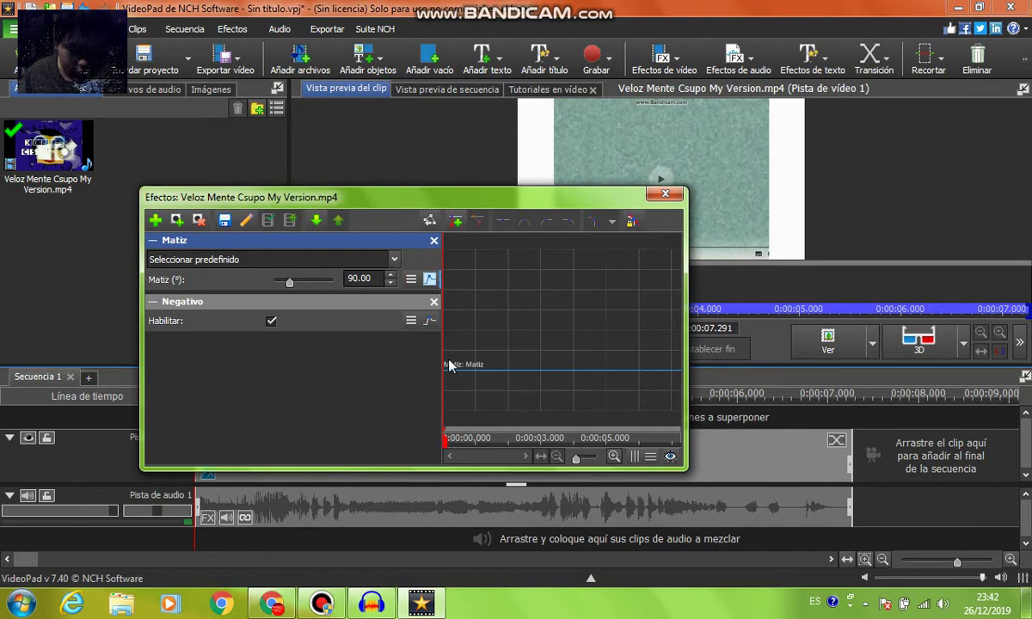
drag(449, 365, 443, 338)
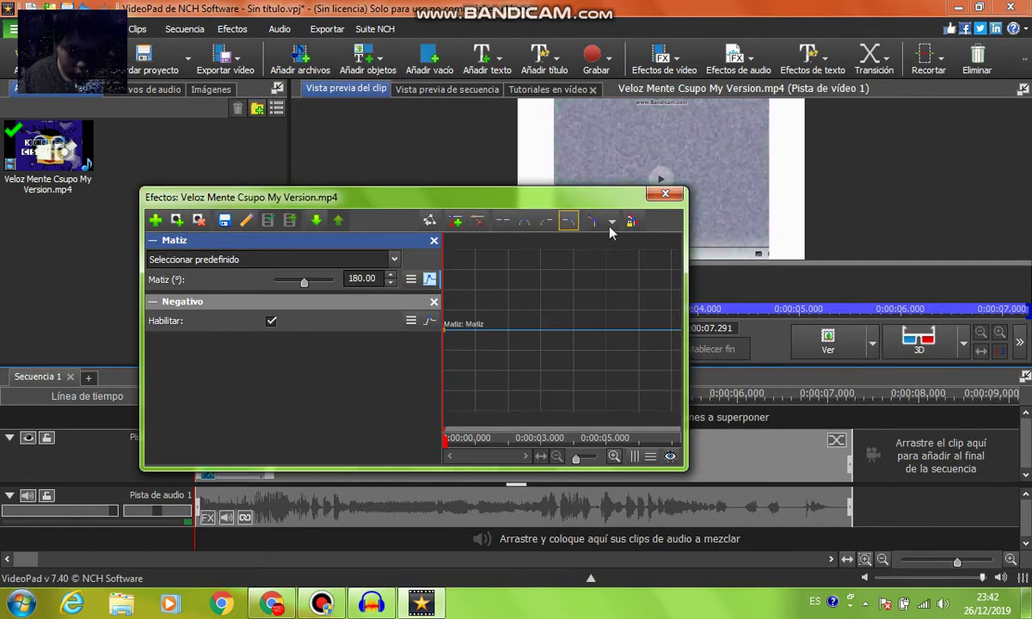
click(429, 278)
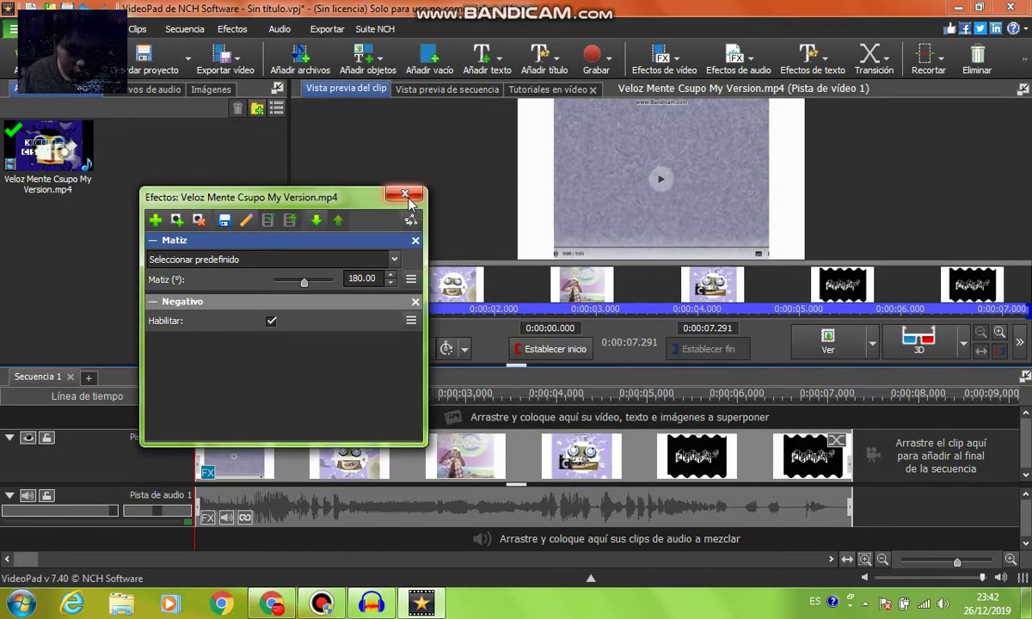
Mute the clip's original audio with Silenciar and confirm
click(227, 525)
click(412, 298)
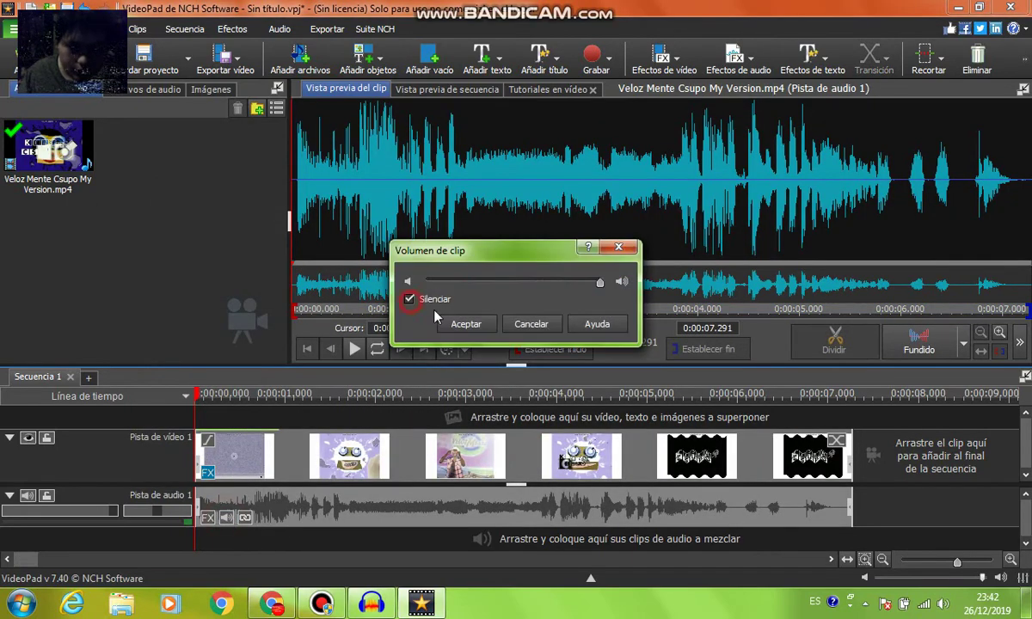
click(463, 325)
Save the clip's audio as the new file Veloz Mente Csupo My Version.wav
click(372, 604)
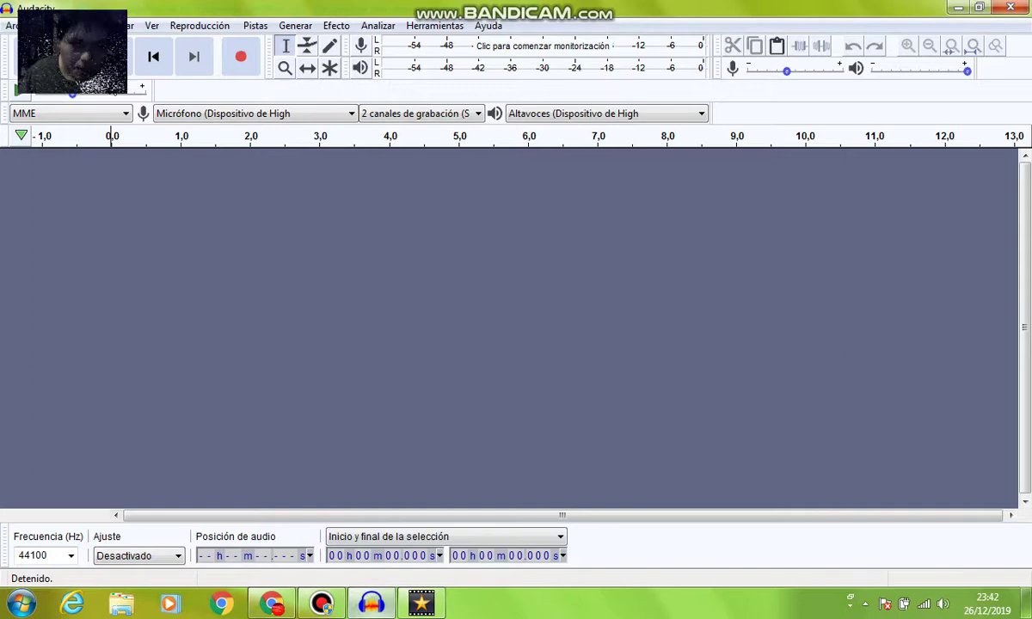
click(421, 604)
click(103, 220)
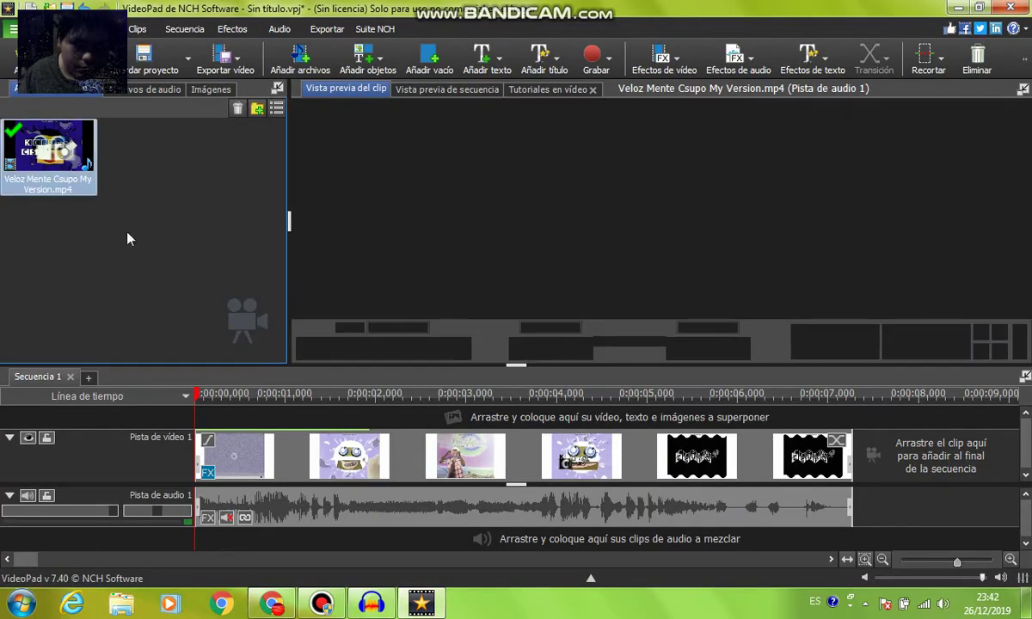
right_click(142, 228)
click(189, 228)
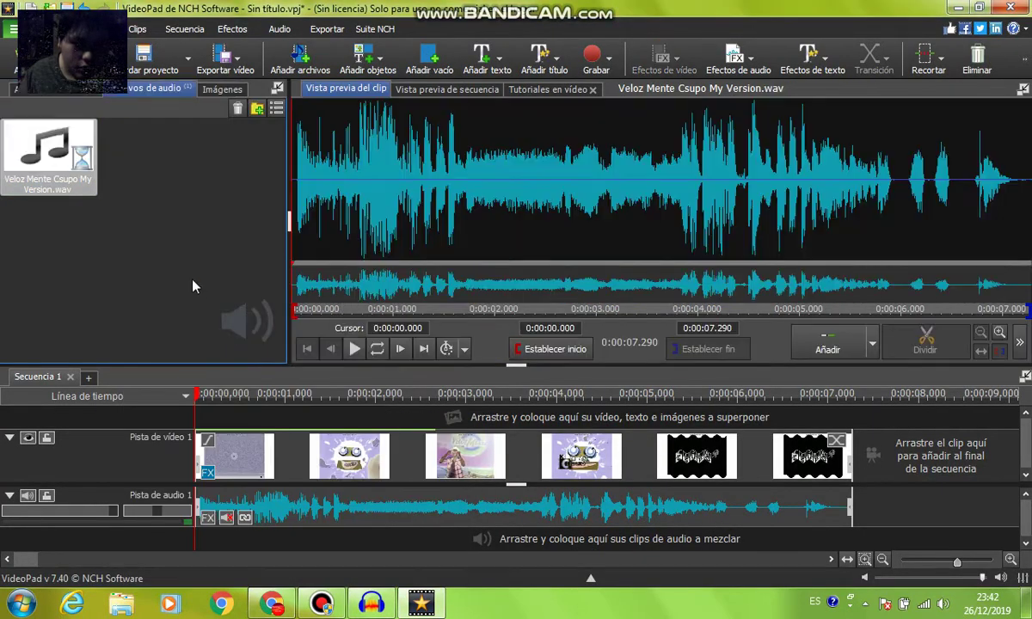
click(133, 166)
Open the Veloz Mente Csupo .wav in Audacity and select the whole track (0–7.291 s)
click(371, 604)
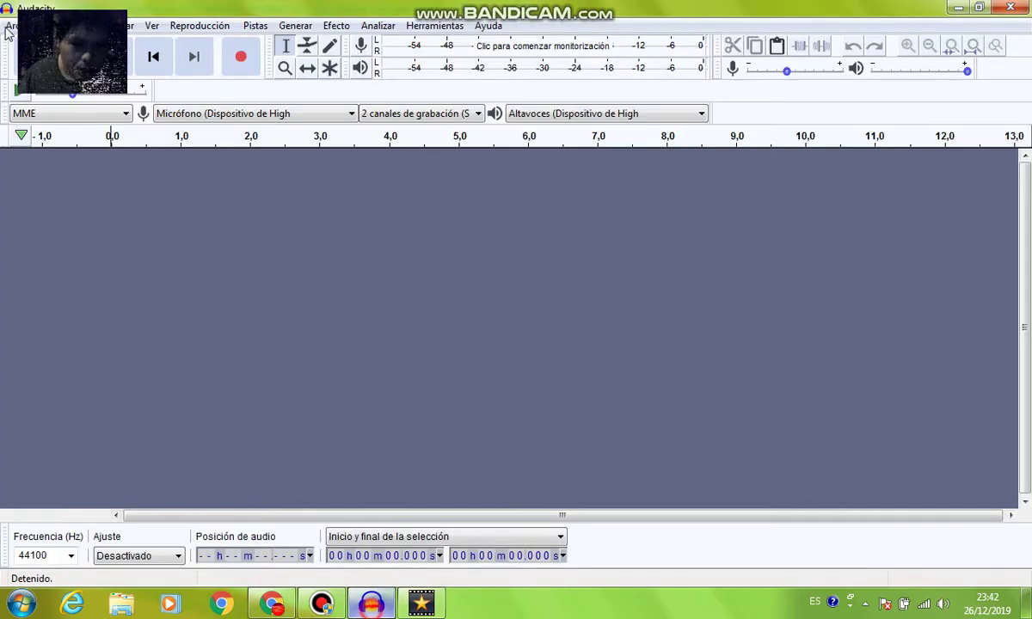
click(153, 56)
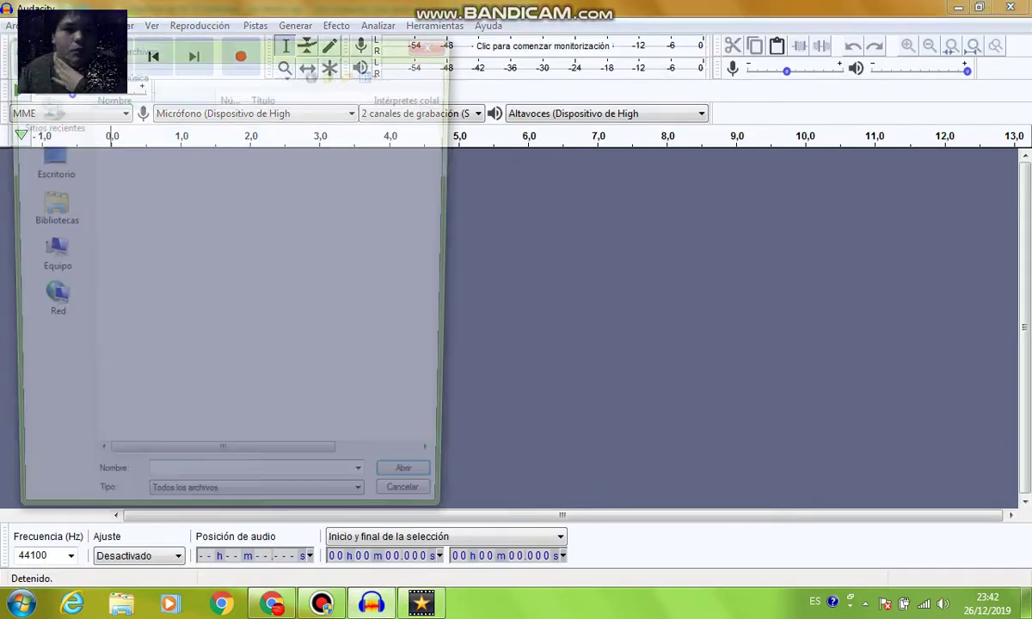
click(146, 116)
key(Return)
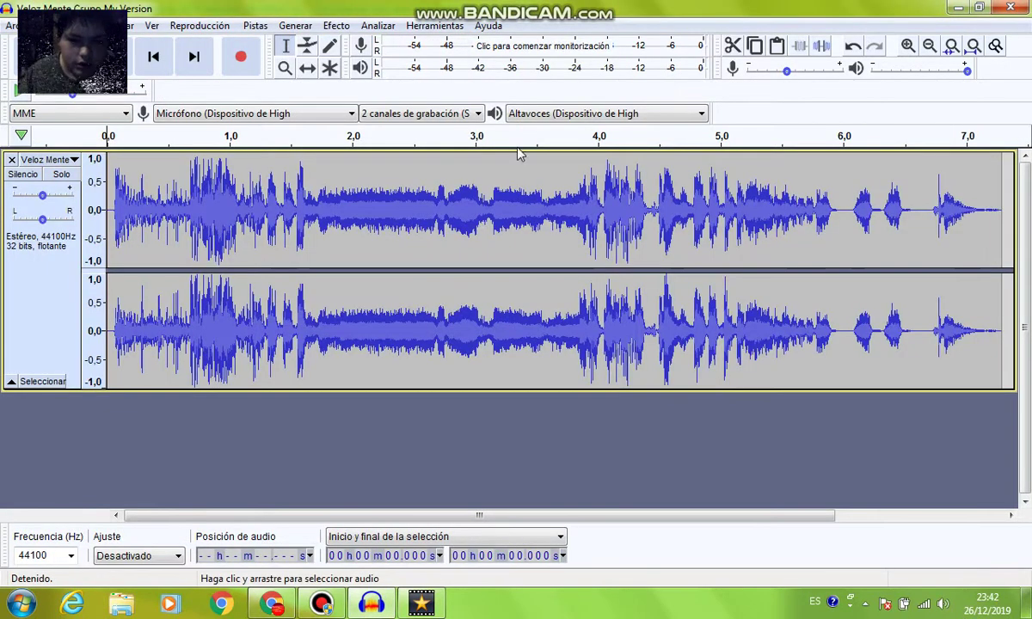
click(951, 184)
drag(996, 182, 94, 198)
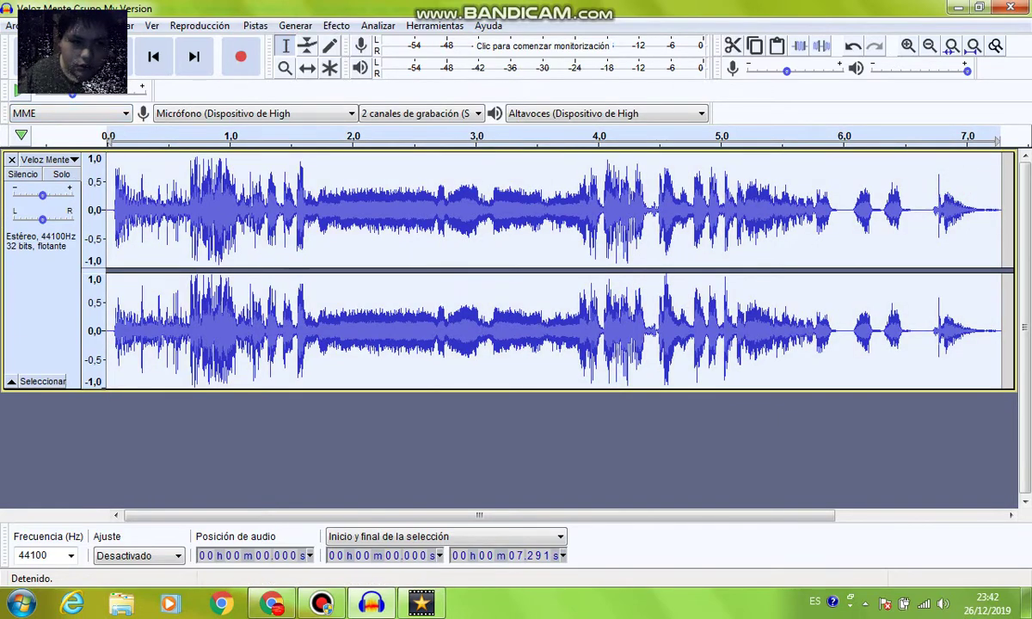
Duplicate the selected audio three times with Editar > Duplicar
click(119, 25)
click(102, 158)
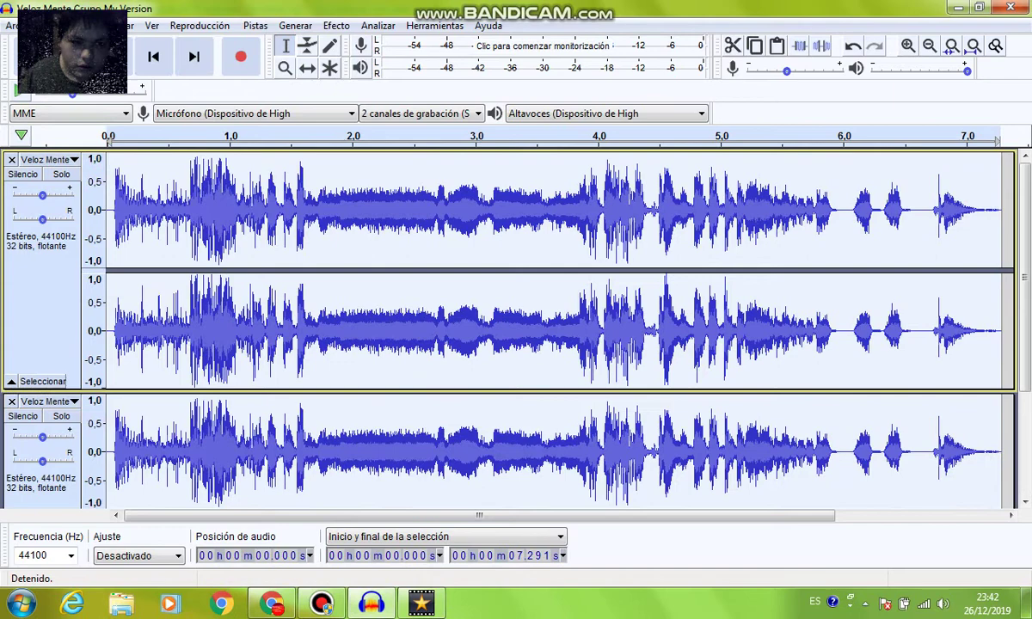
key(alt+e)
click(101, 159)
click(118, 25)
click(102, 158)
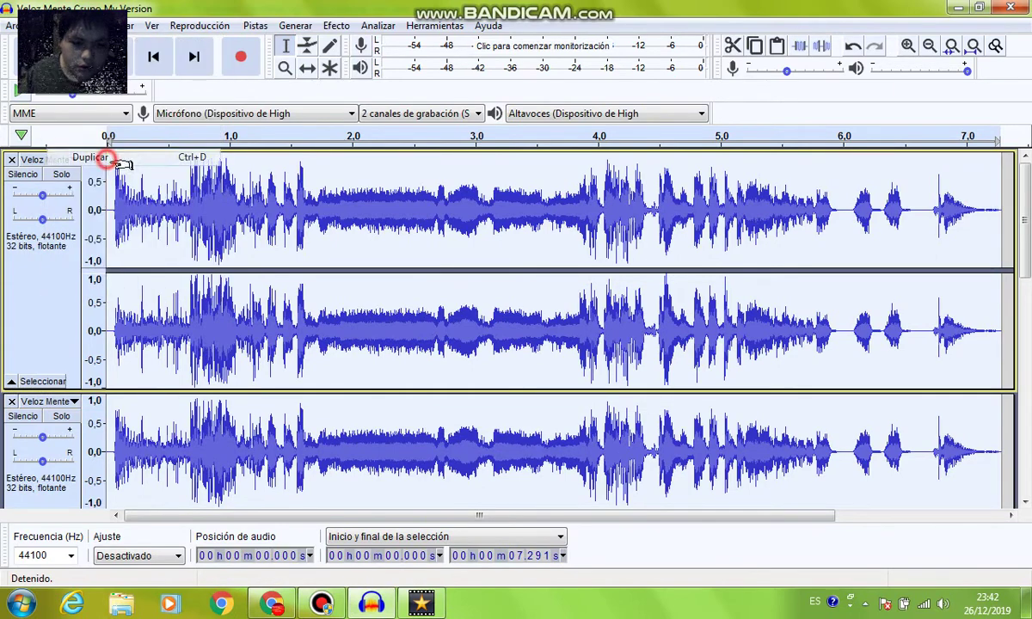
key(alt+Tab)
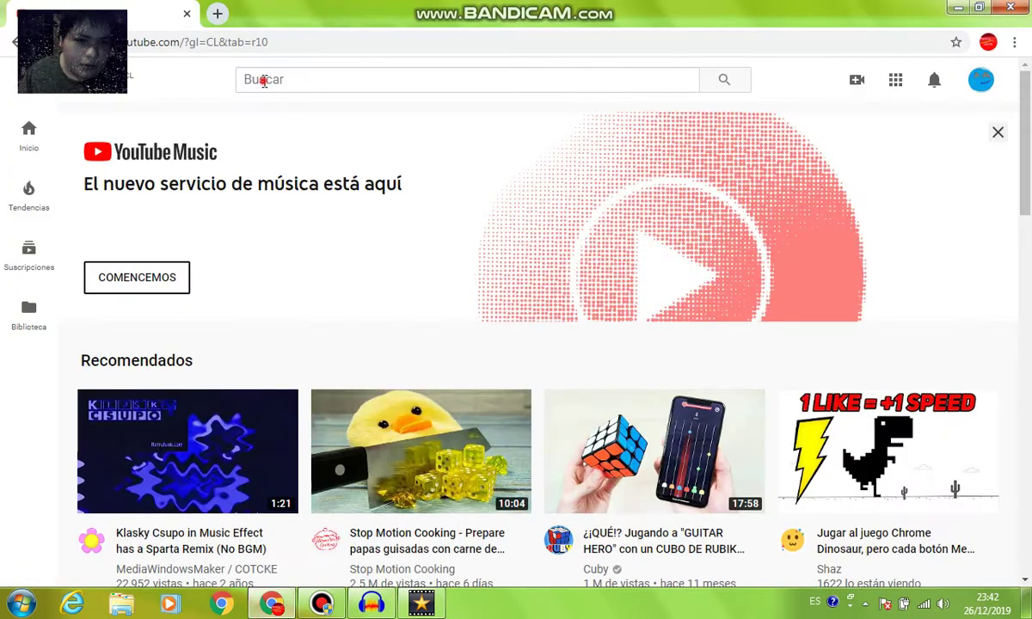
Search YouTube for 'klasky csupo remake' and play the Logo History video from 2:01 to 2:03
click(264, 81)
text(klas)
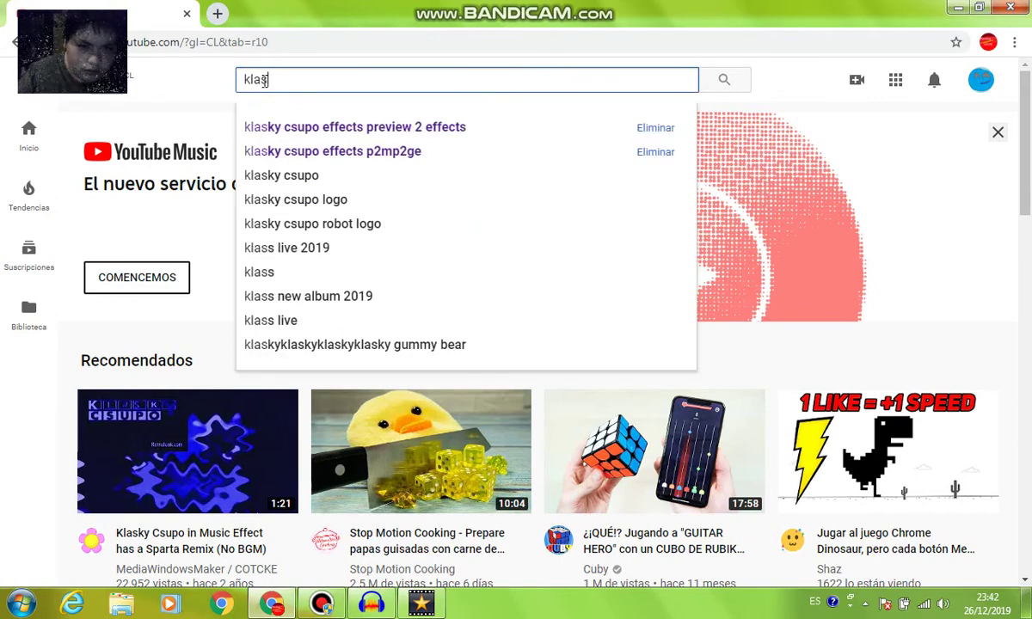
key(Down)
key(Down)
key(Down)
text(re)
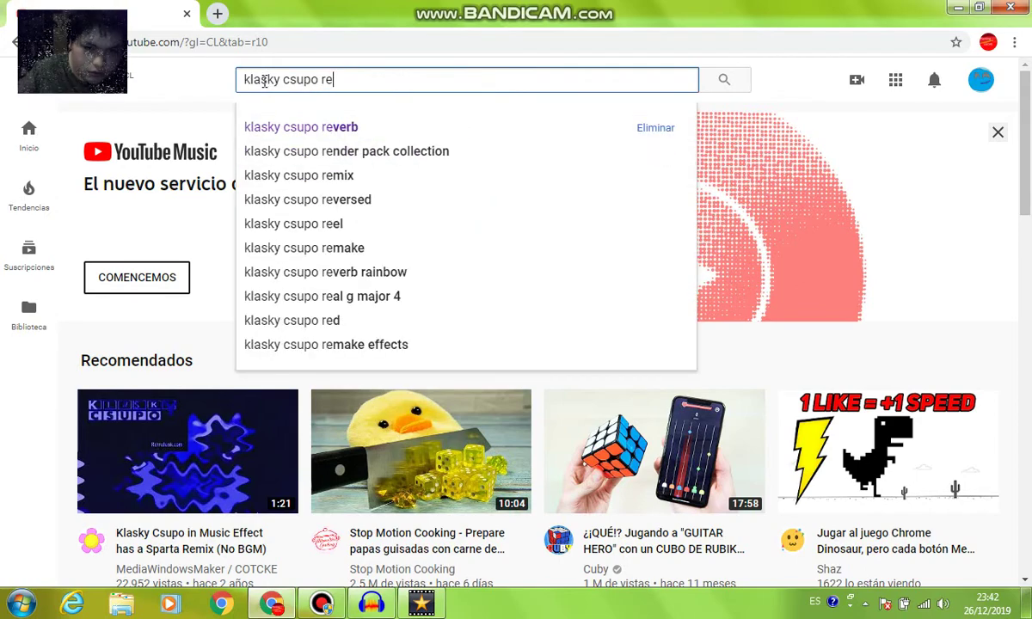
text(make)
key(Return)
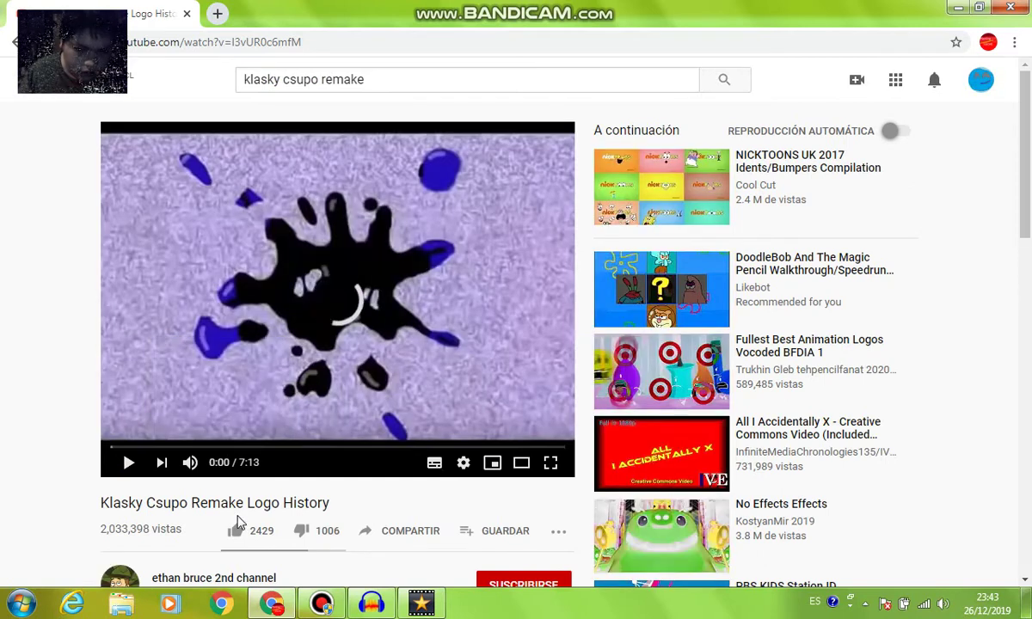
click(240, 448)
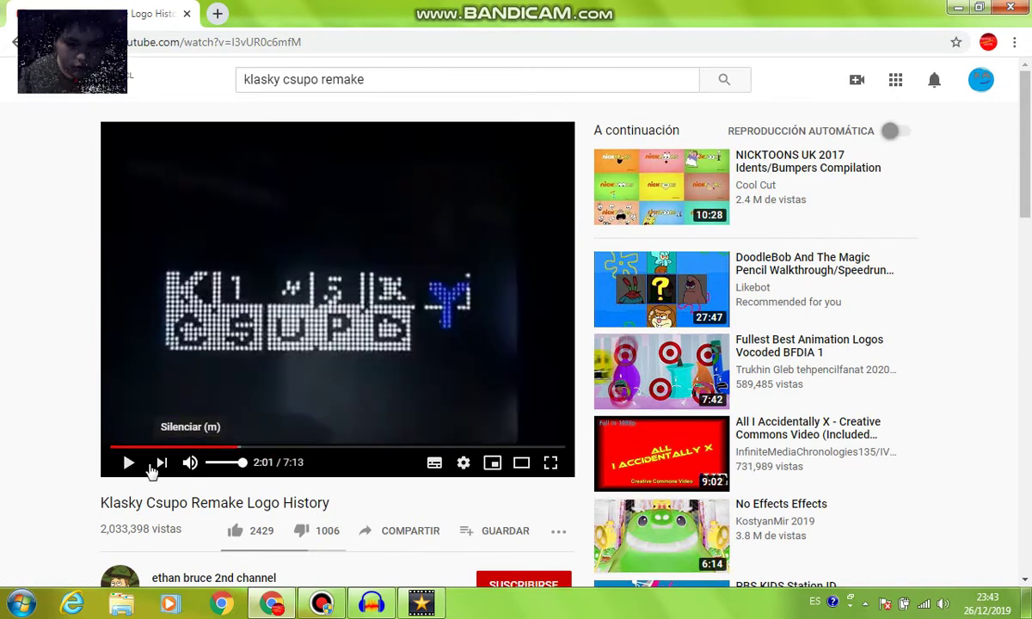
click(130, 465)
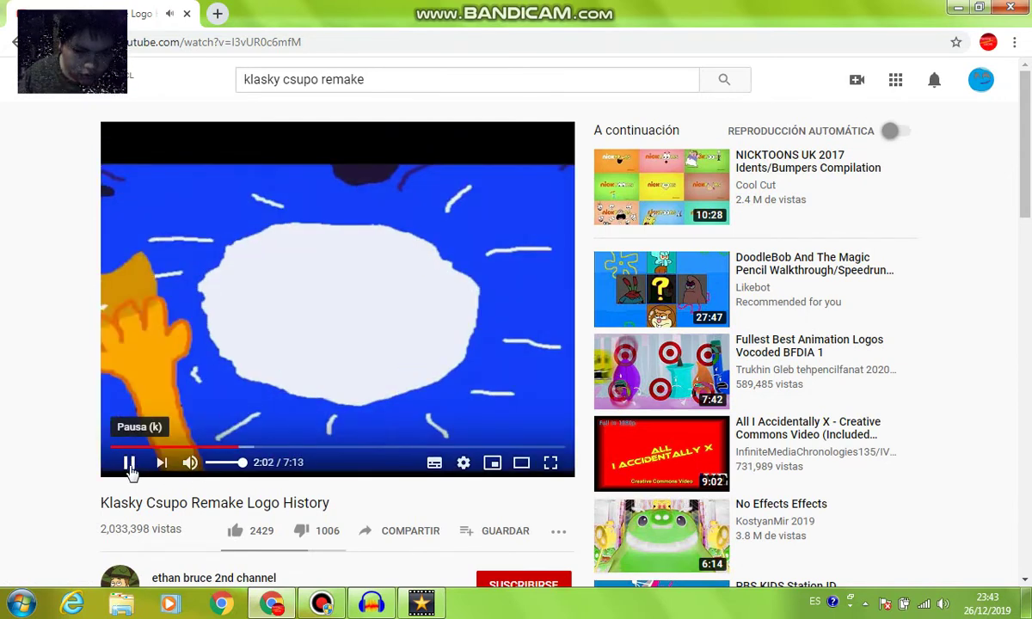
click(130, 464)
Clear the YouTube search box and return to Audacity's top track
click(369, 85)
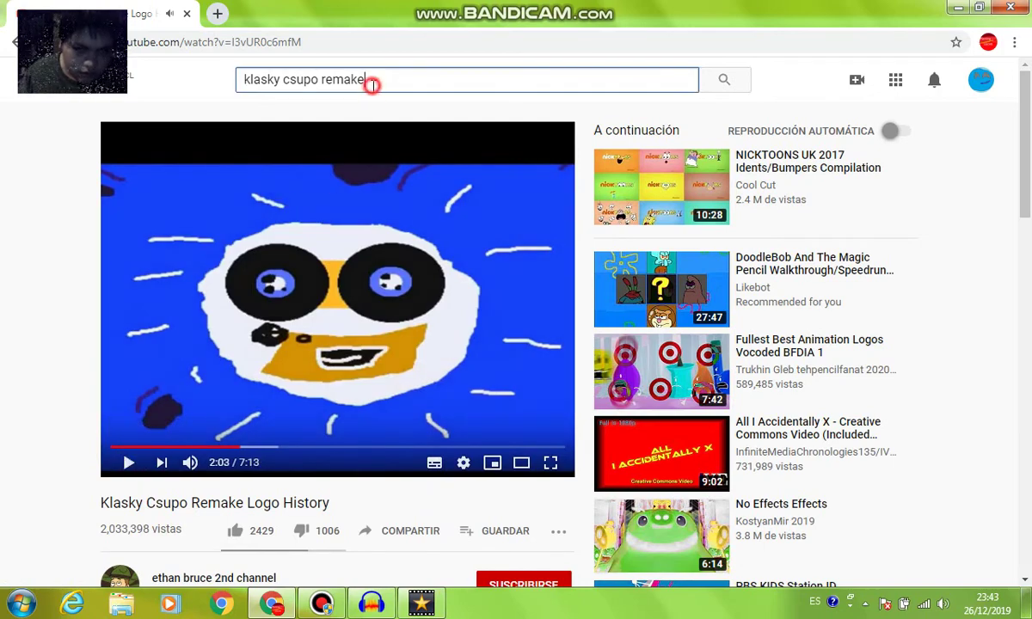
key(ctrl+a)
key(BackSpace)
click(178, 88)
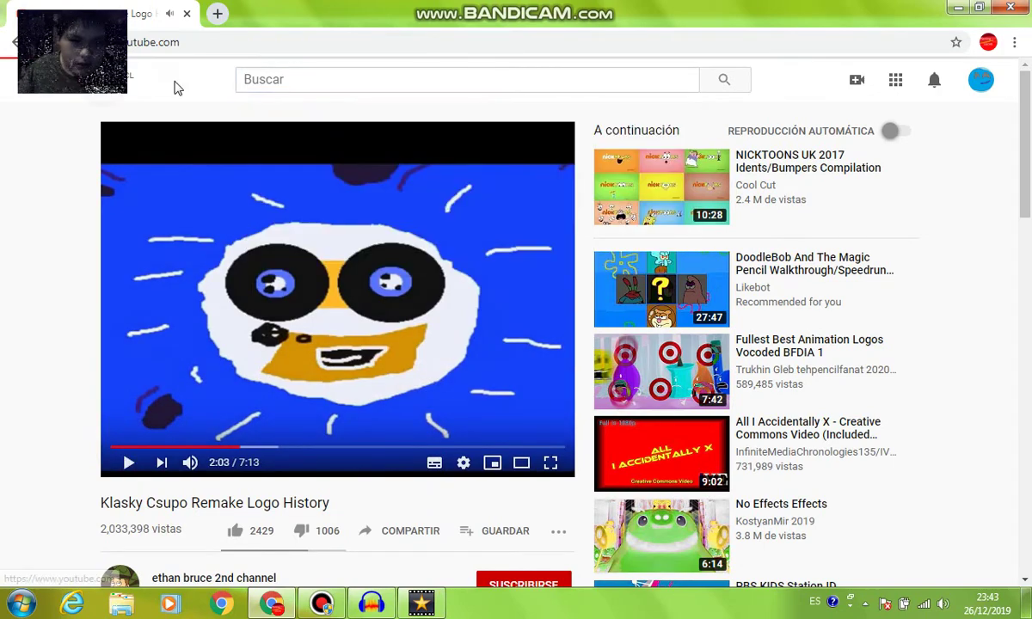
key(alt+Tab)
click(907, 209)
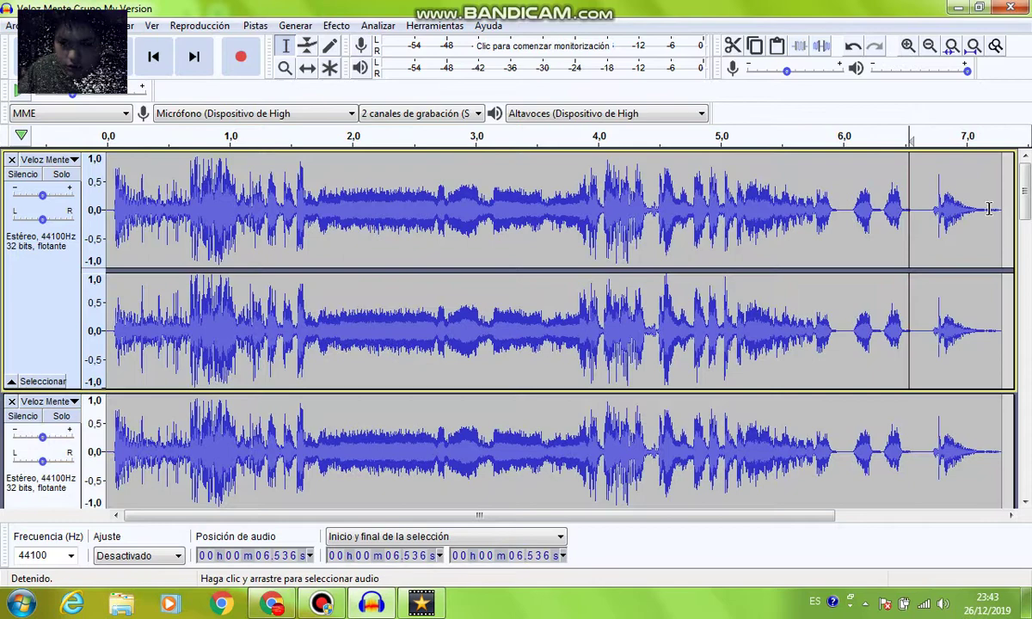
Raise the top track's pitch by 7 semitones with Cambiar tono
mouse_move(907, 210)
mouse_down()
mouse_move(995, 208)
mouse_move(906, 209)
mouse_up()
click(337, 25)
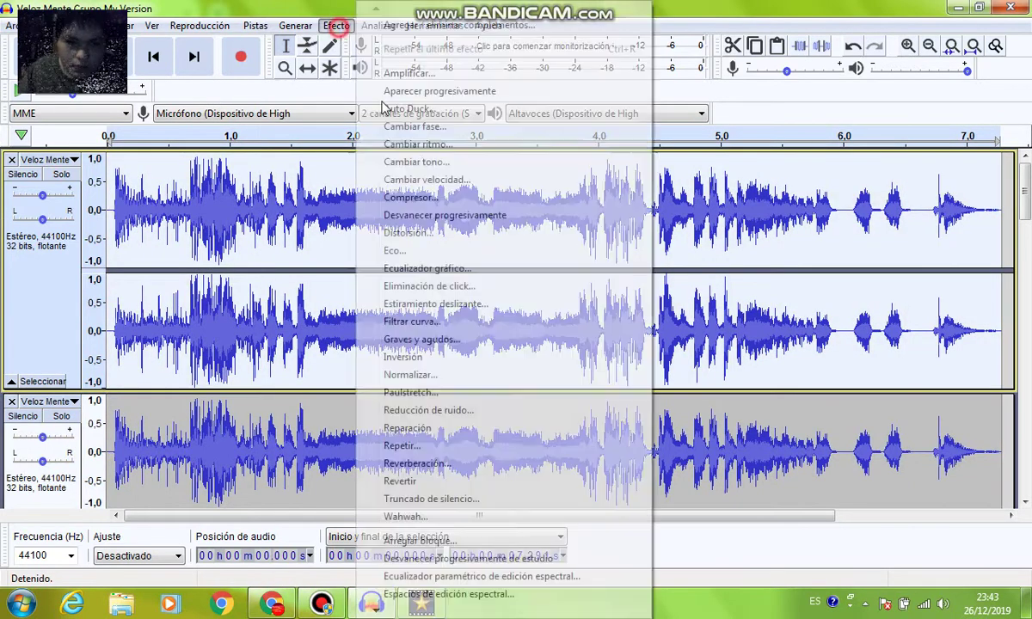
click(417, 161)
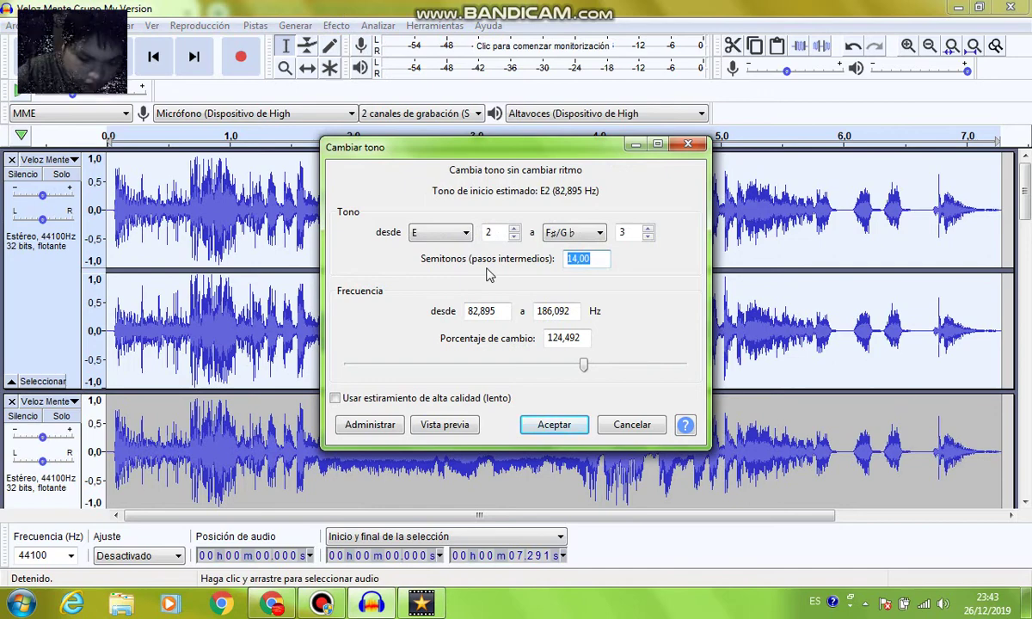
click(555, 425)
scroll(516, 327, down, 1)
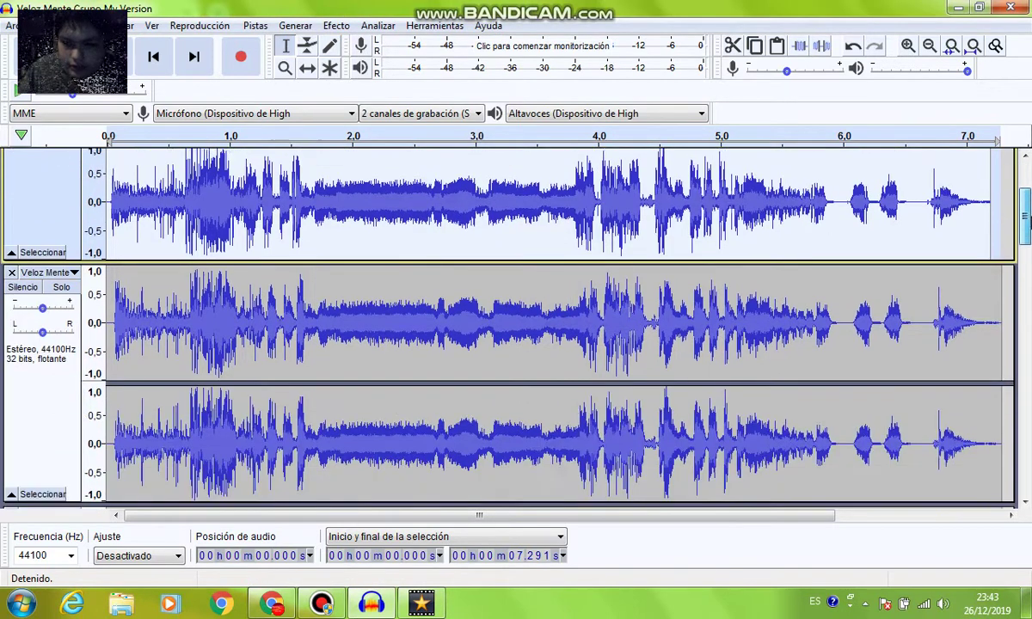
scroll(1004, 251, down, 1)
Raise the second track's pitch by 7 semitones as well
double_click(999, 249)
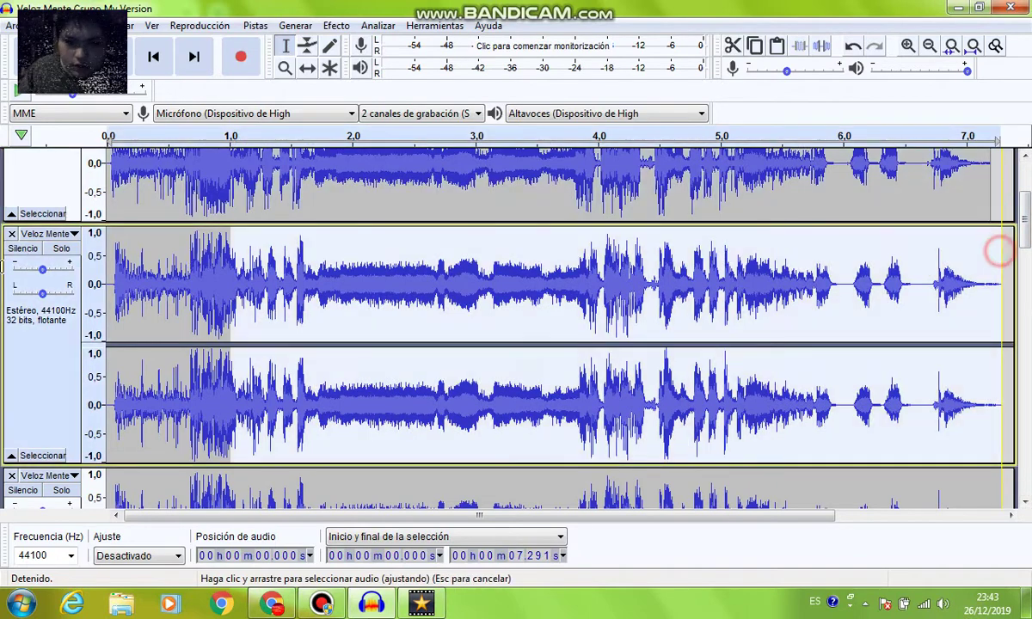
click(335, 25)
click(424, 163)
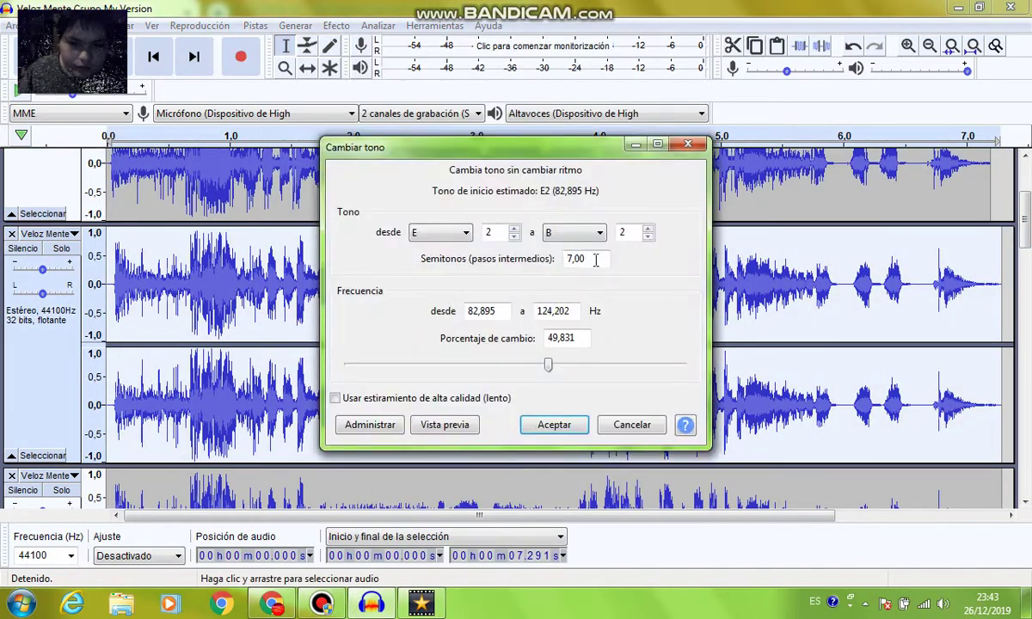
click(553, 425)
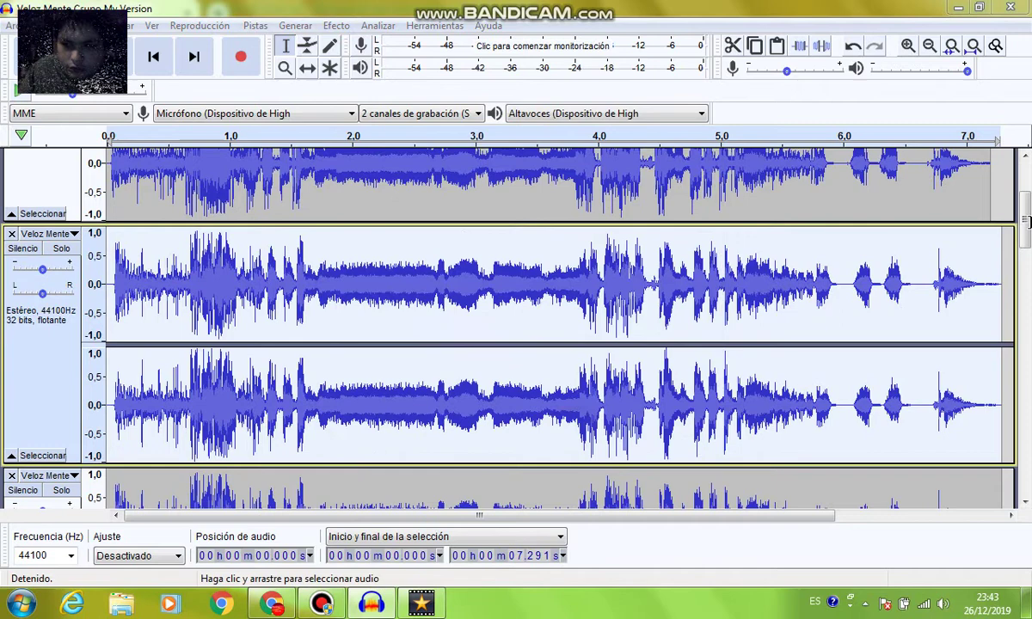
scroll(551, 326, down, 2)
scroll(1000, 272, down, 3)
Lower the next track by 8 semitones (E2 to G#1)
double_click(1001, 272)
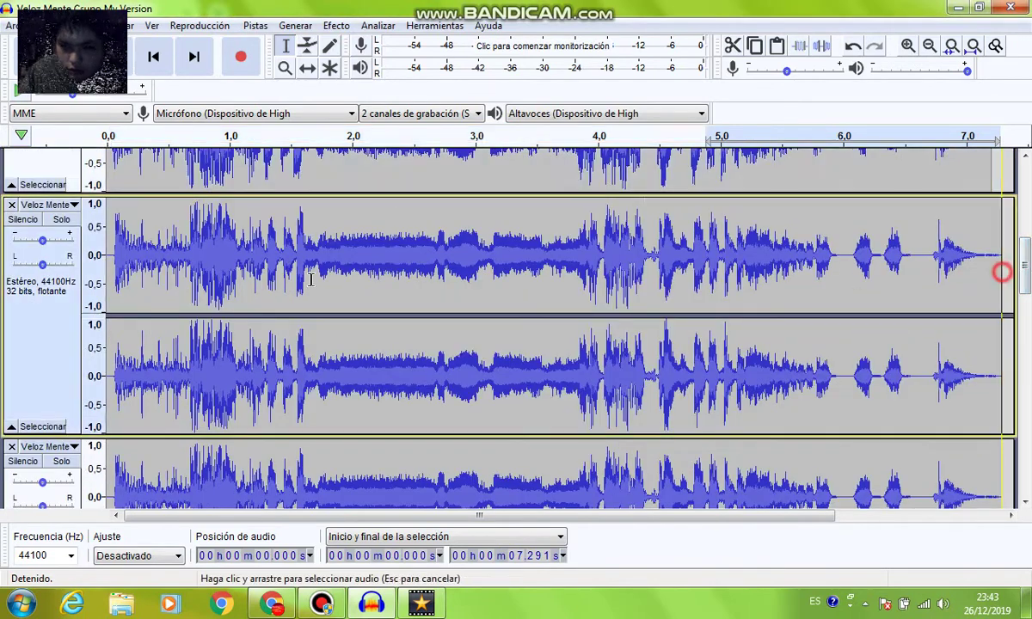
click(338, 25)
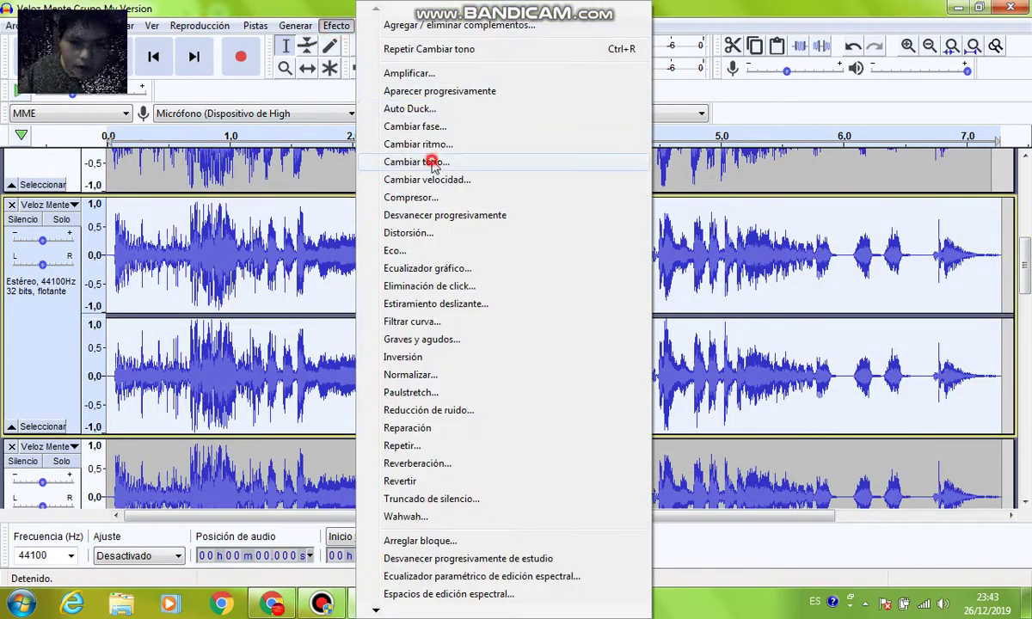
click(454, 164)
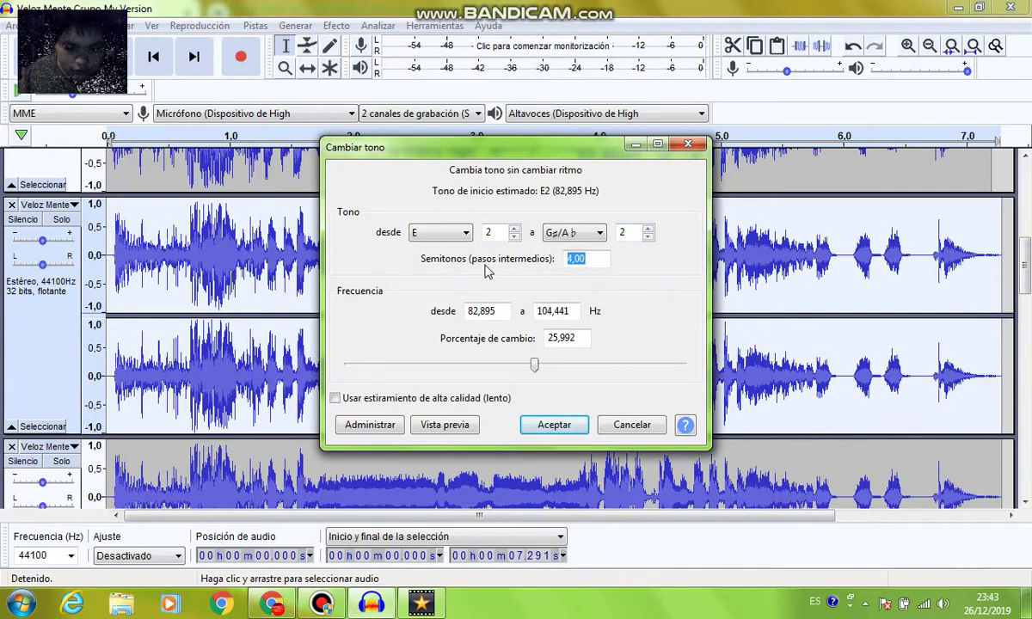
text(-)
text(4)
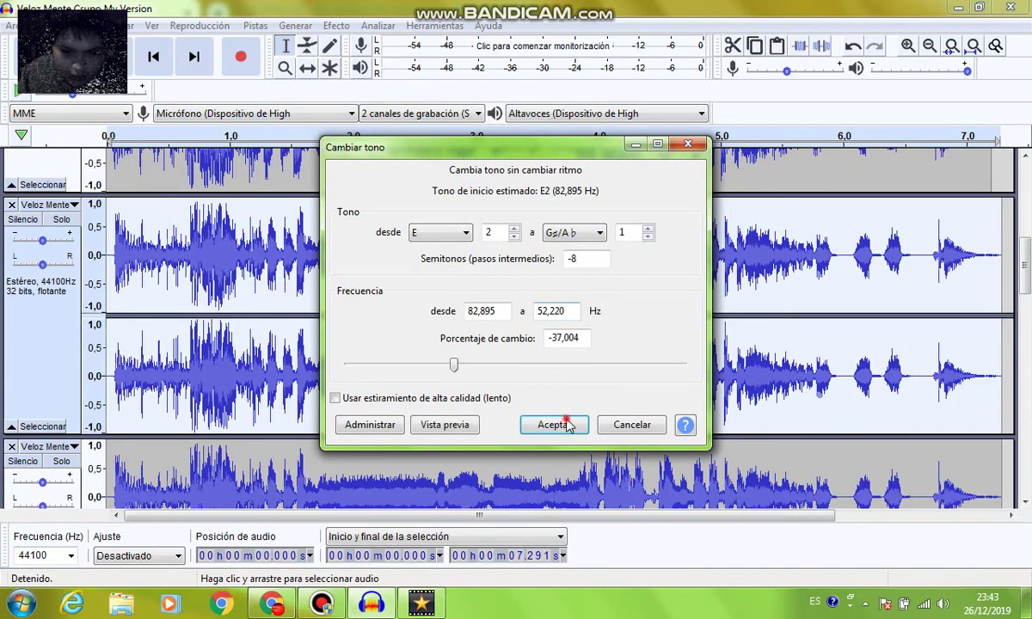
click(563, 423)
scroll(998, 335, down, 2)
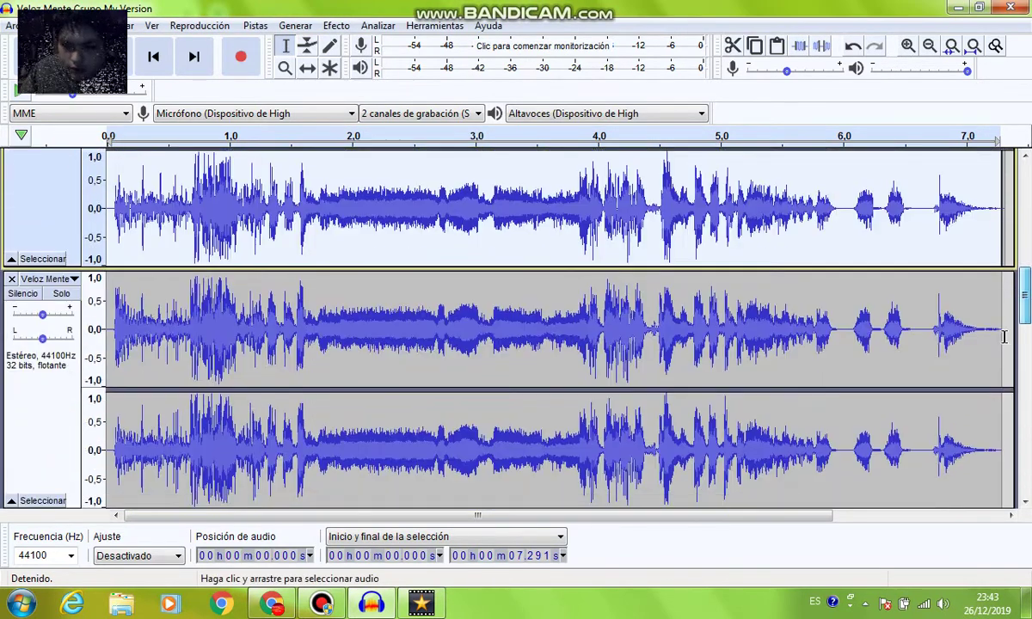
Lower the following track's pitch by 7 semitones
double_click(1002, 339)
click(336, 26)
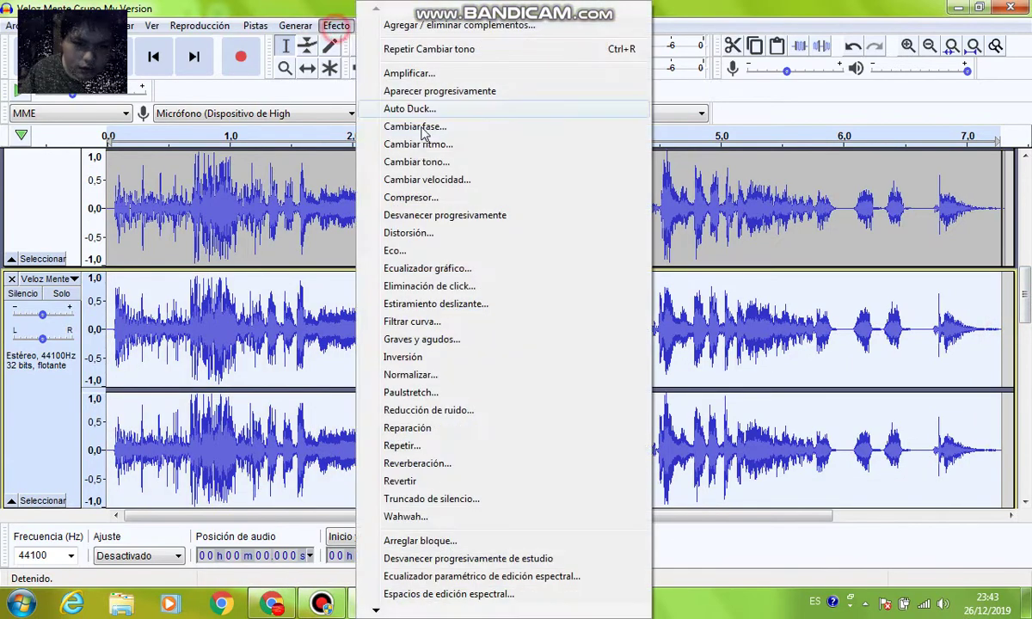
click(404, 161)
click(593, 262)
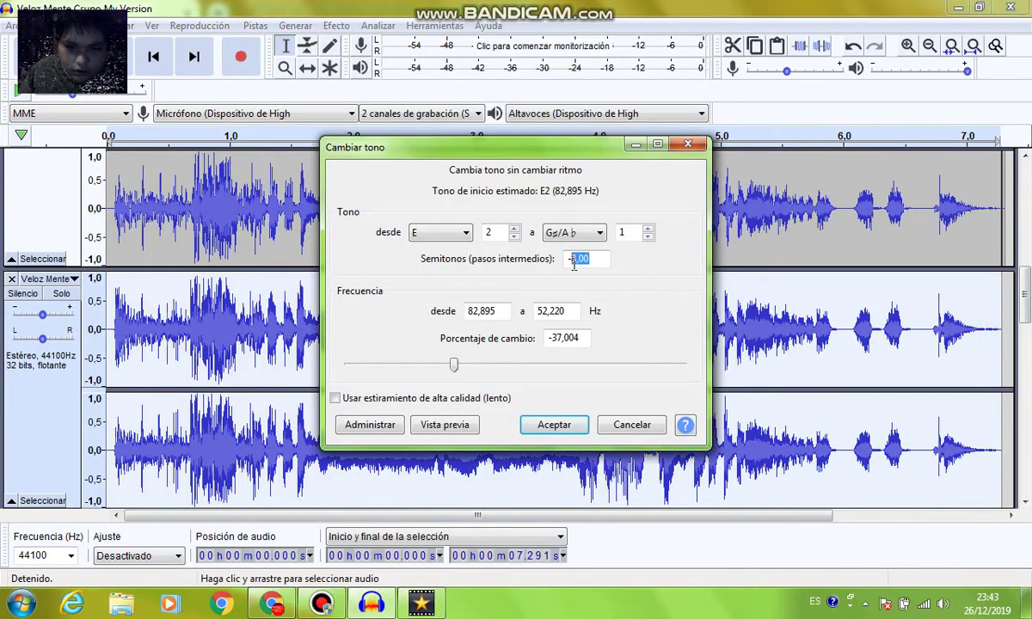
text(-7)
click(554, 425)
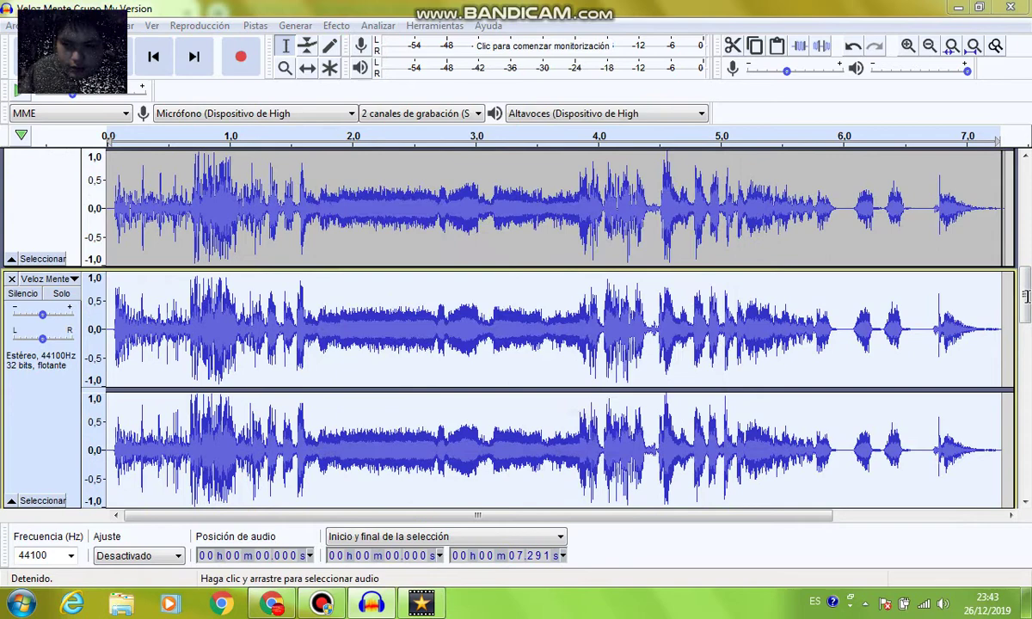
scroll(963, 279, down, 5)
scroll(945, 335, down, 4)
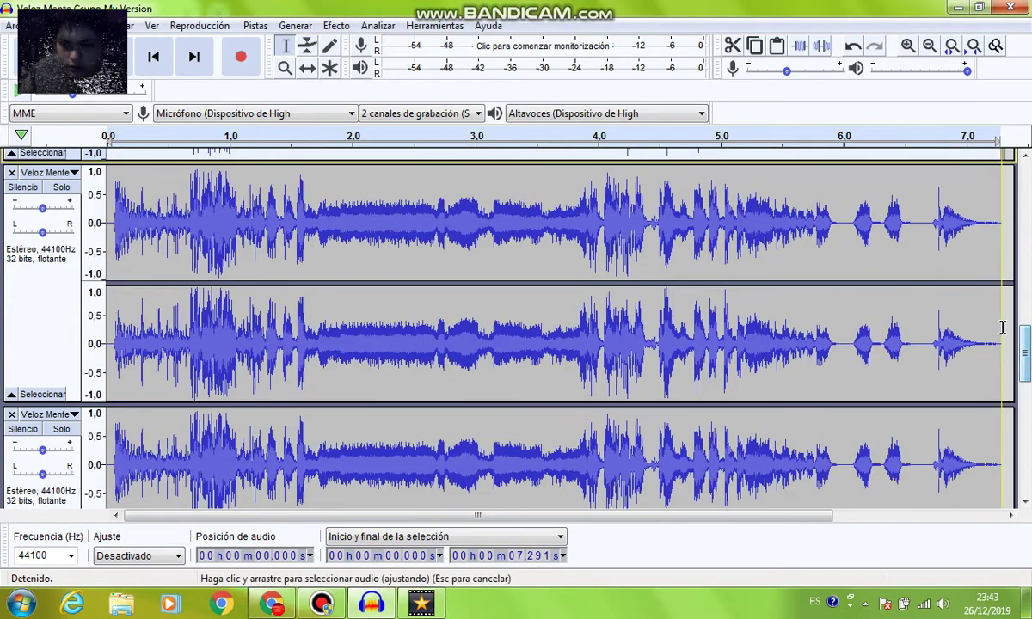
Remove one of the duplicate tracks
double_click(945, 335)
click(20, 218)
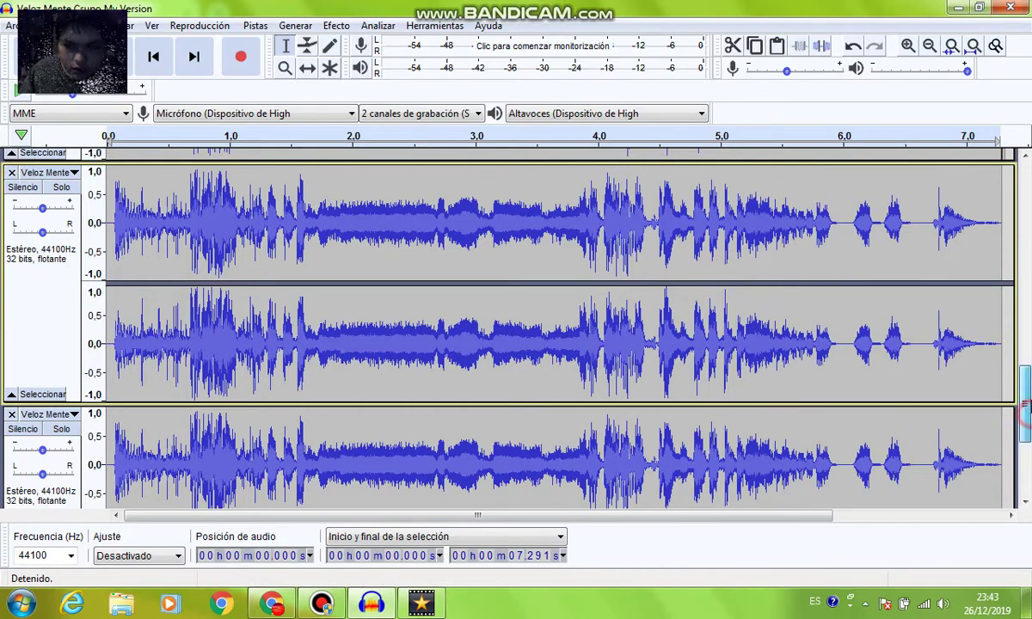
scroll(1024, 413, down, 2)
click(12, 228)
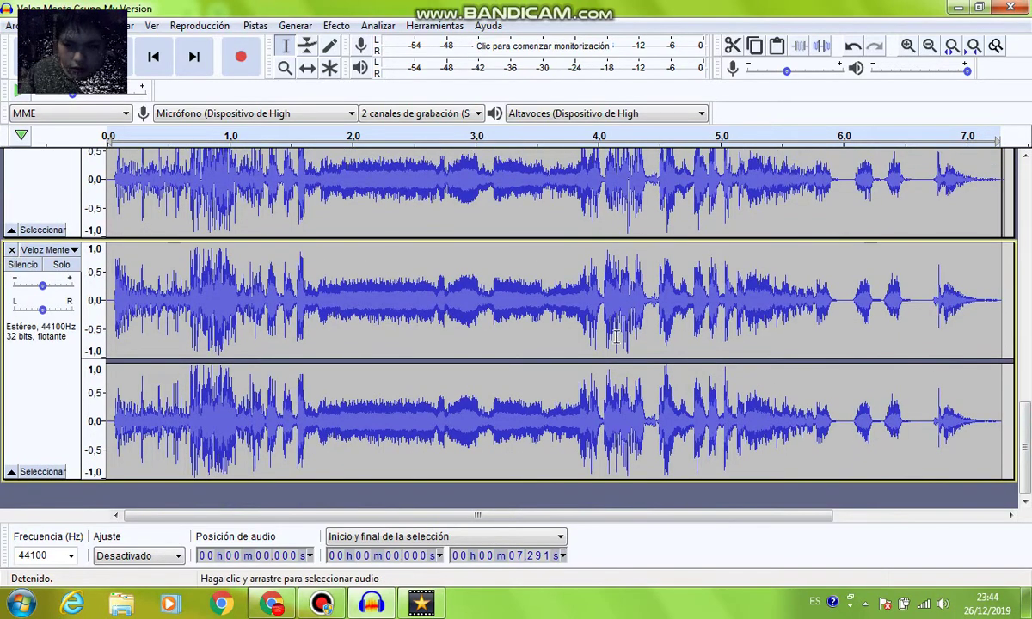
click(996, 320)
Select all audio and lower it 2 semitones (E2 to D2) with Cambiar tono, then deselect
key(ctrl+a)
click(336, 26)
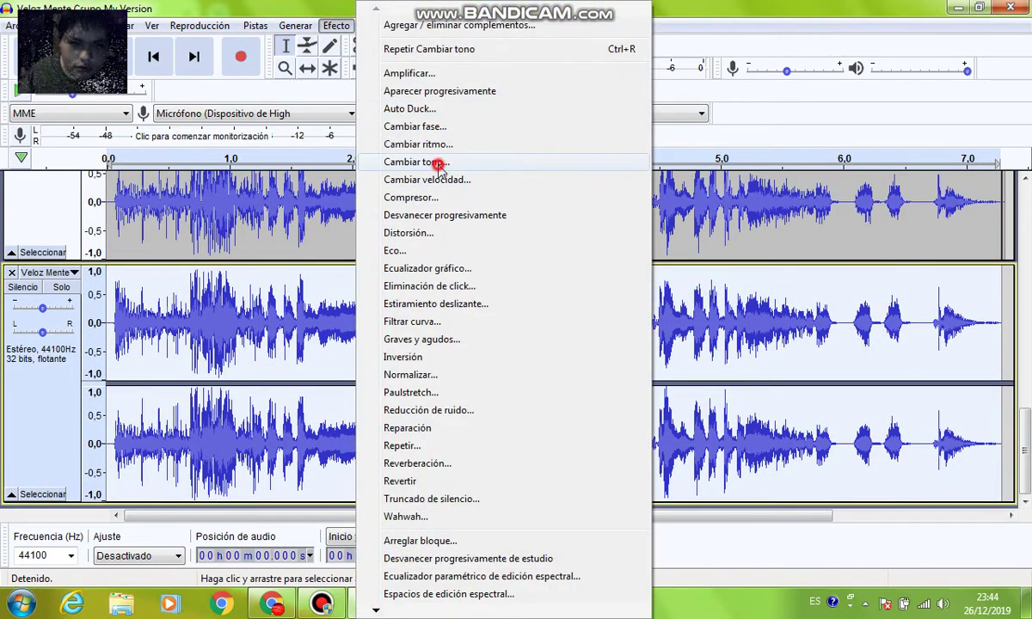
click(439, 164)
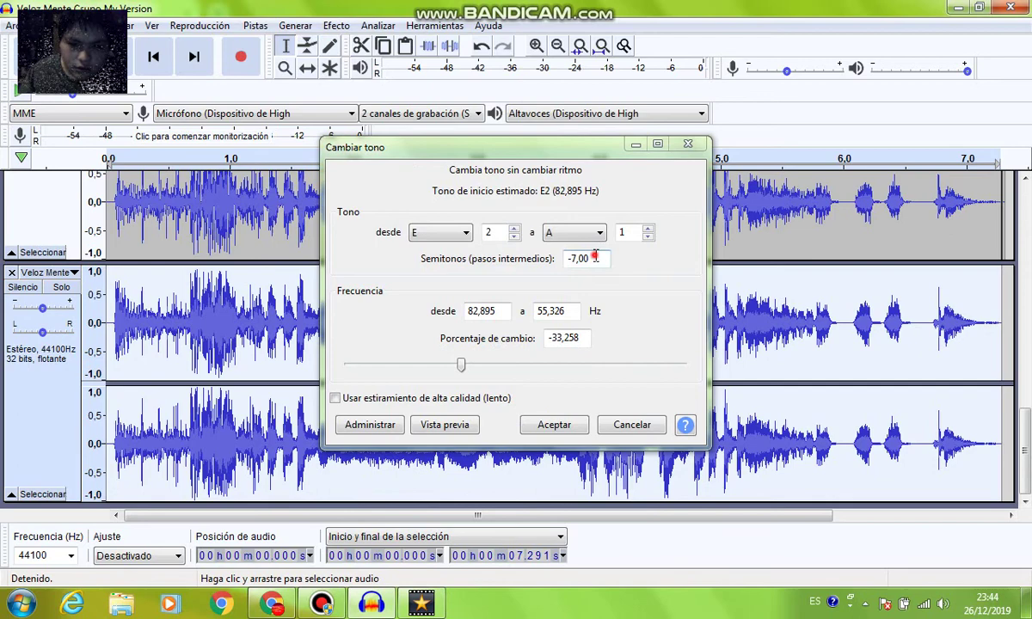
drag(594, 257, 575, 261)
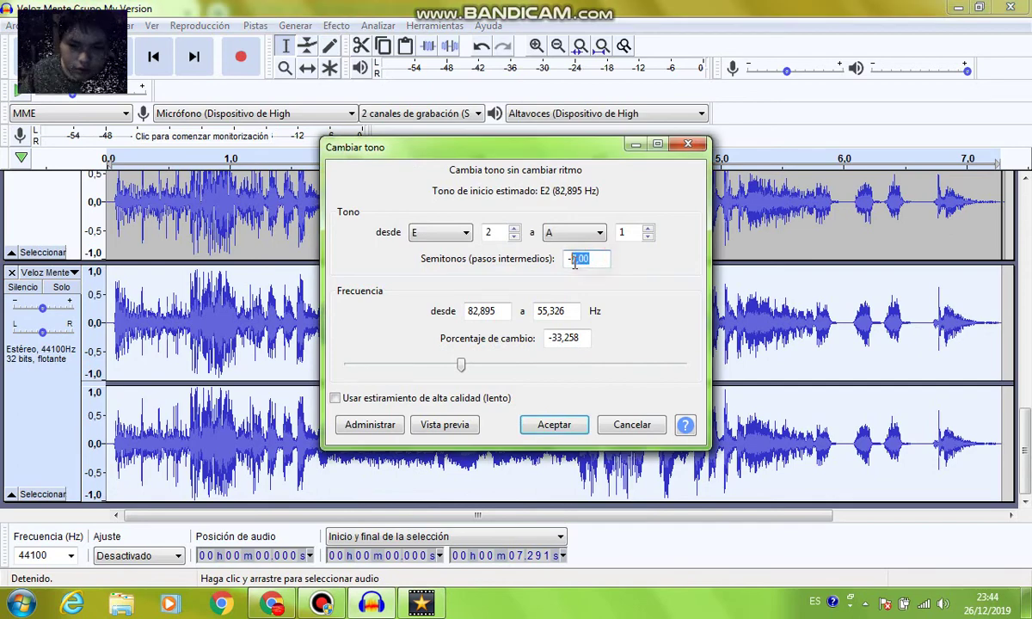
click(555, 425)
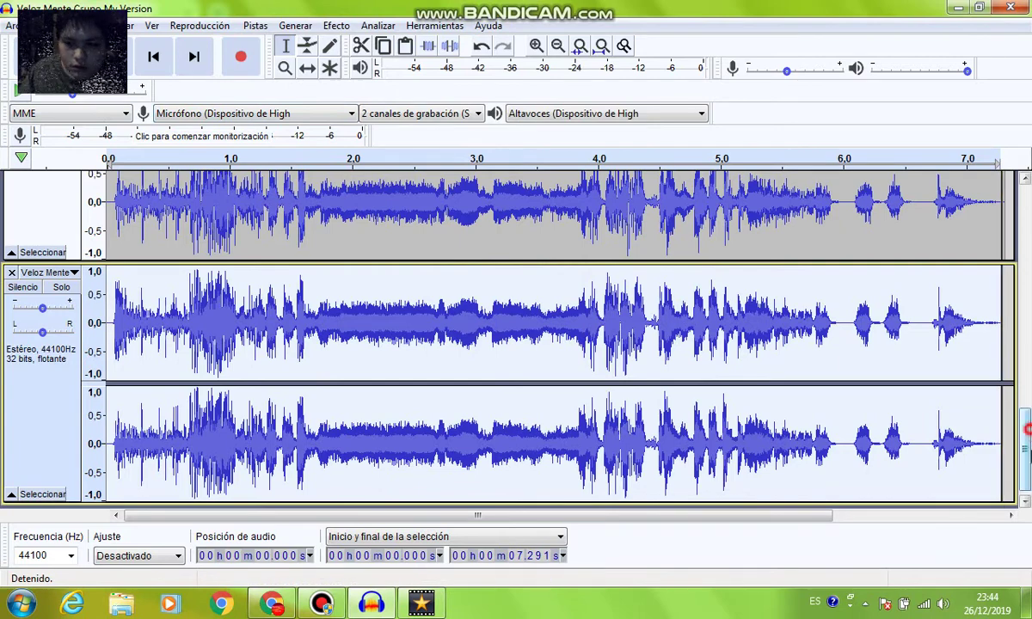
scroll(961, 421, down, 1)
click(987, 497)
scroll(1025, 469, up, 5)
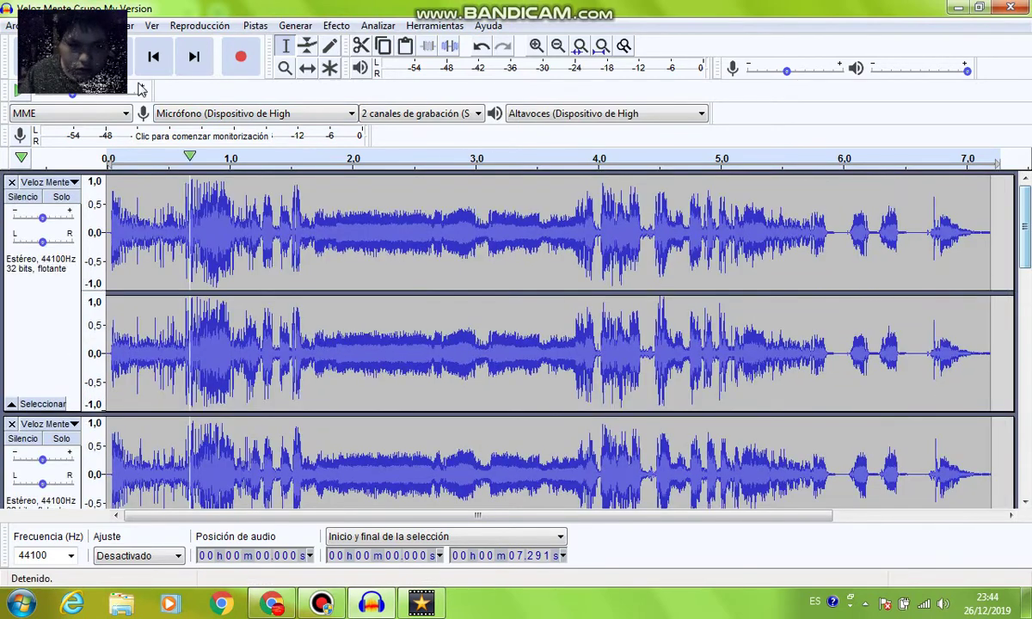
Export the mix as WAV 'Veloz Mente Csupo in G Major FIX' and close Audacity without saving
click(13, 25)
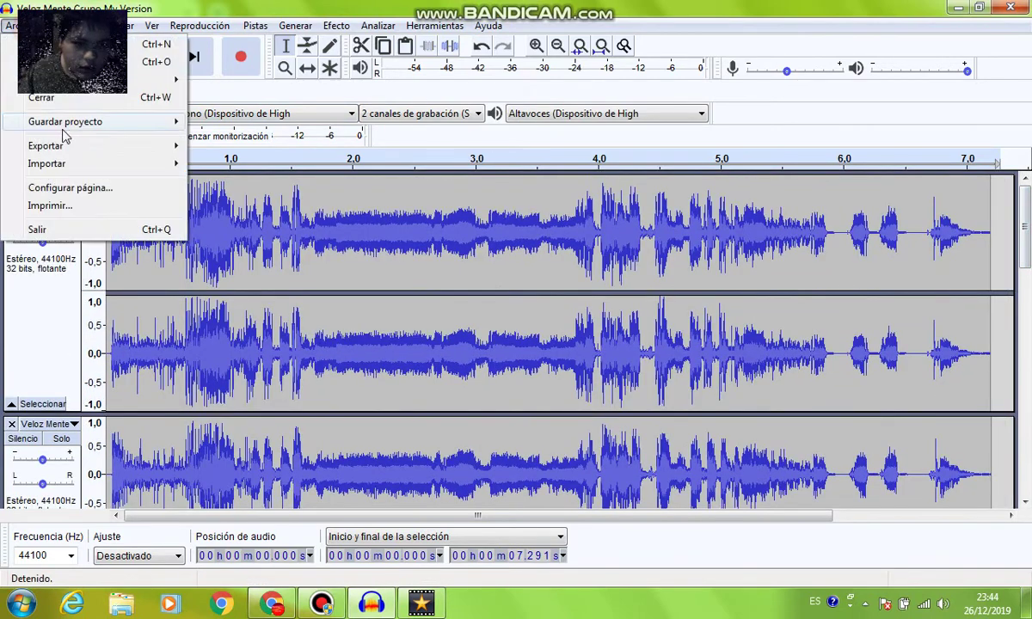
click(158, 144)
click(242, 160)
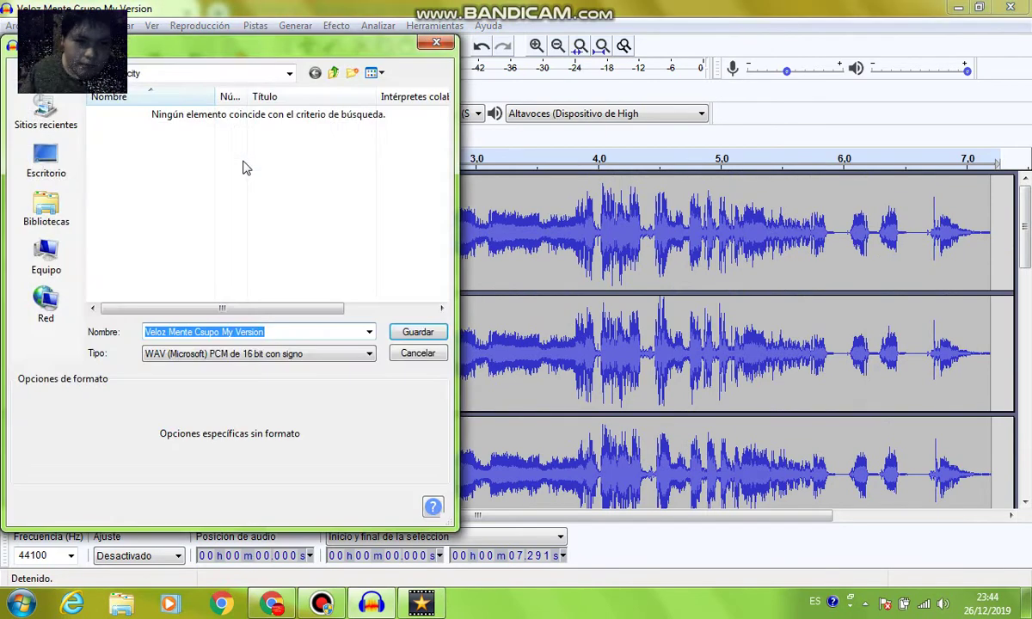
click(285, 329)
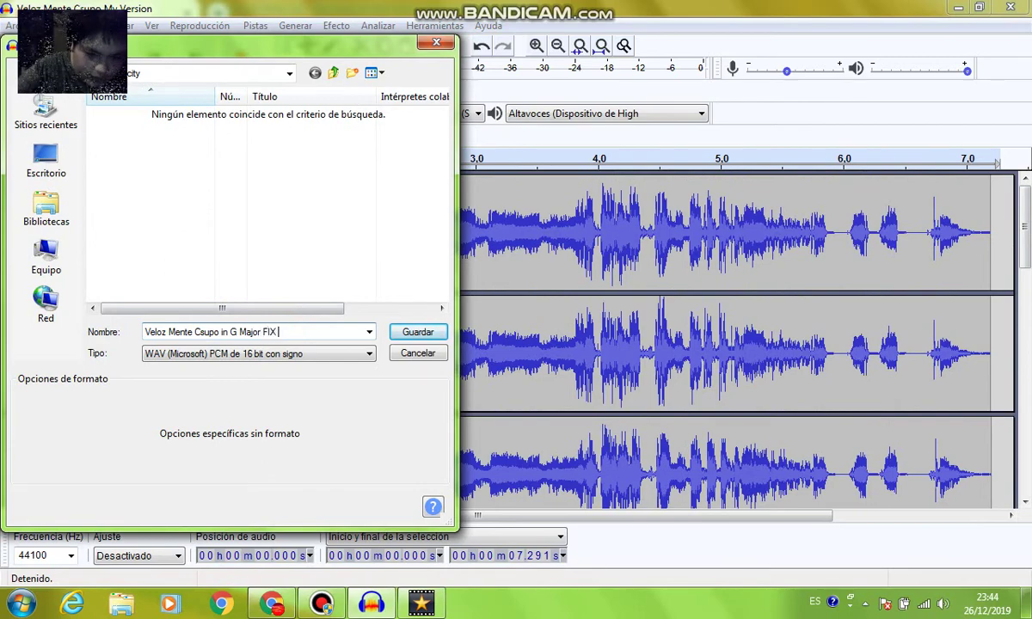
key(Return)
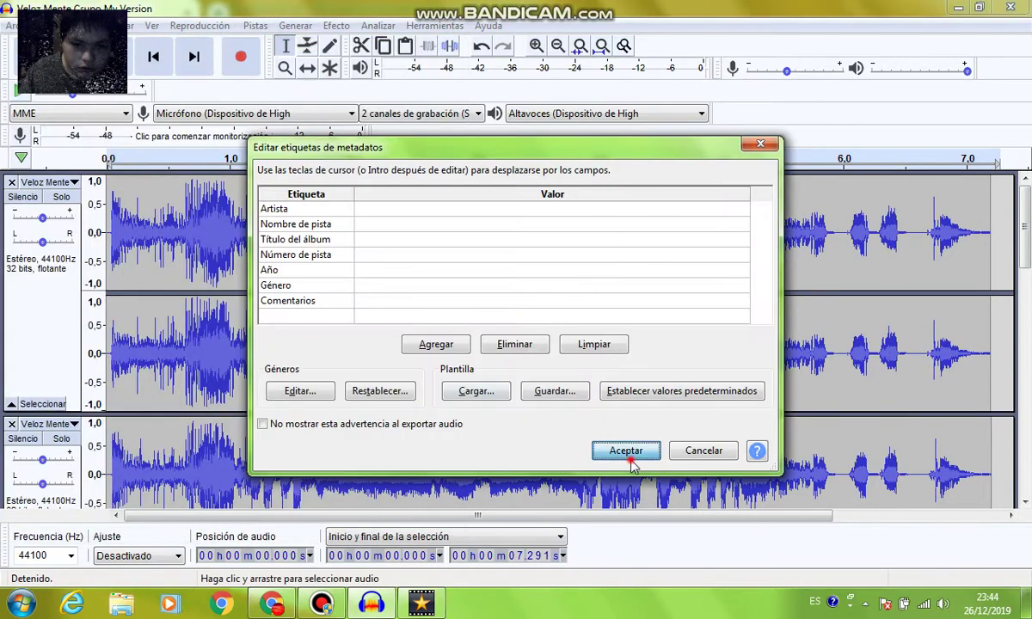
click(594, 451)
click(1011, 7)
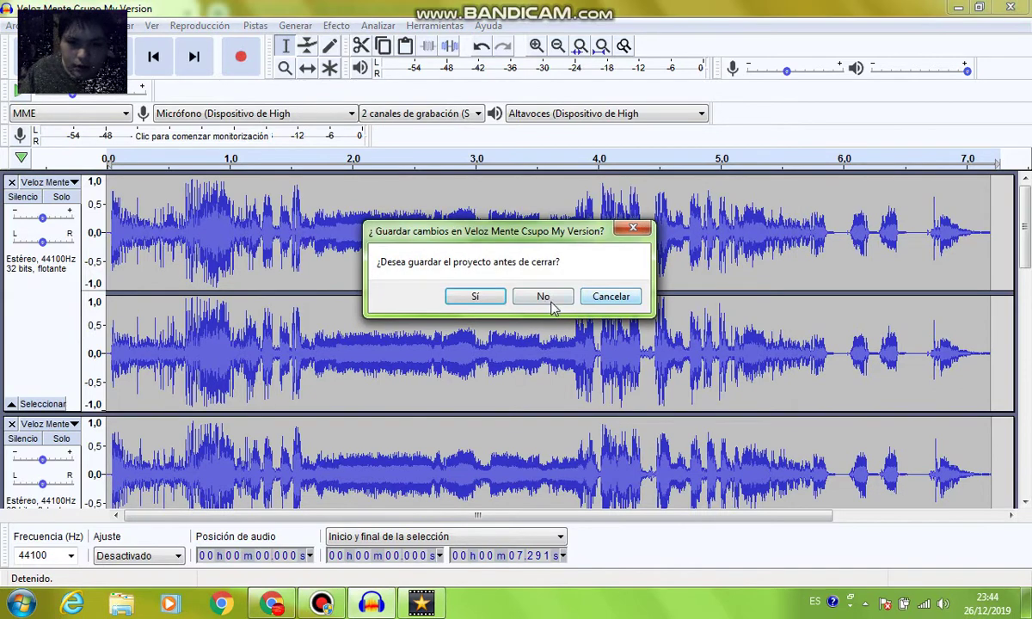
click(537, 295)
Import the pitch-shifted WAV from Música and place it on audio track 2 at 0:00
click(371, 604)
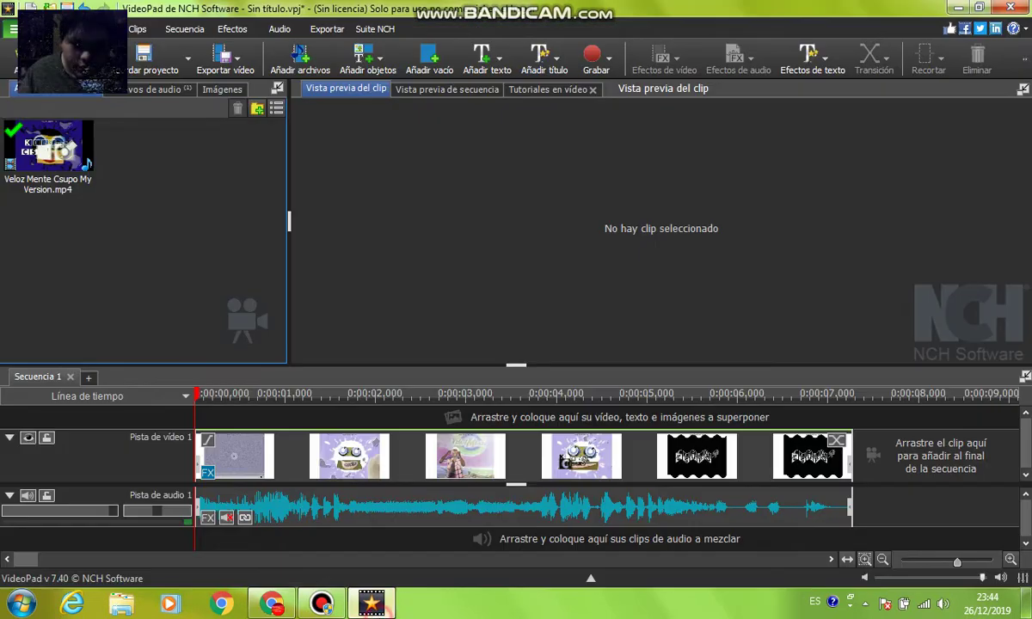
right_click(166, 203)
click(170, 207)
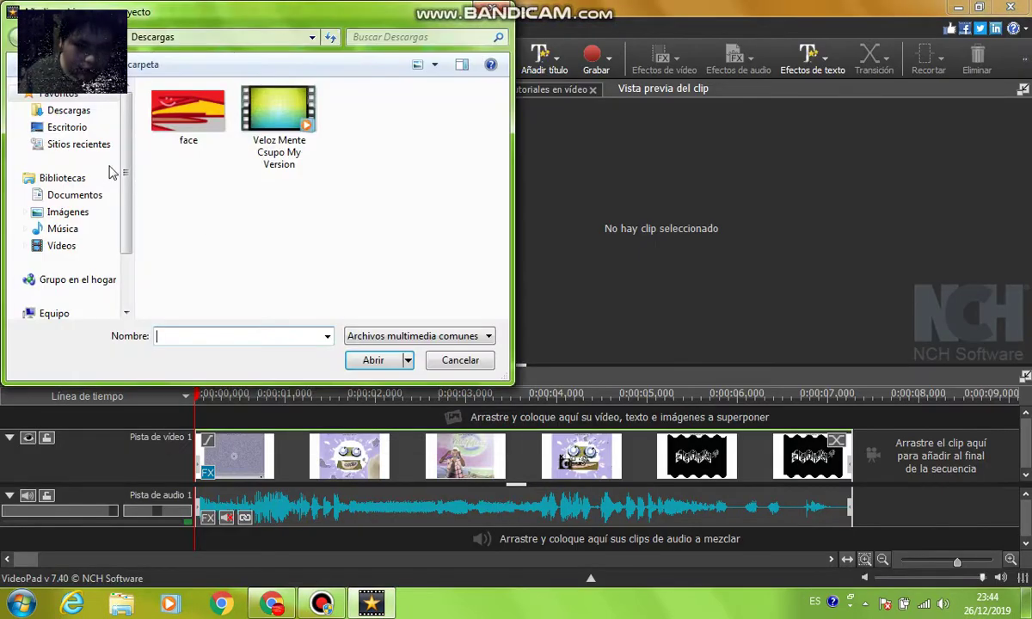
click(77, 211)
click(62, 229)
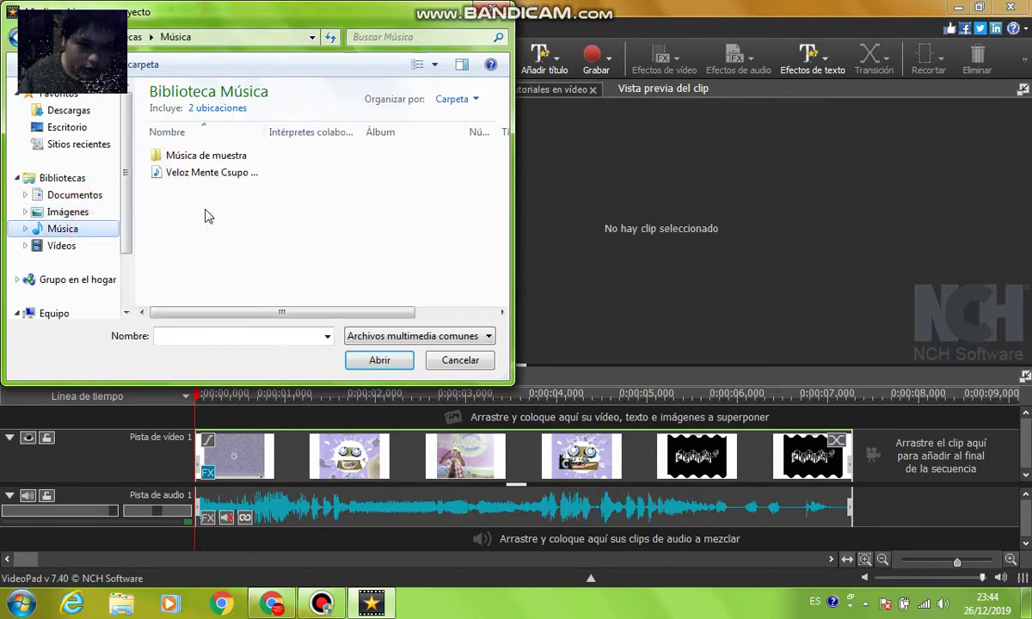
double_click(201, 184)
drag(160, 176, 206, 535)
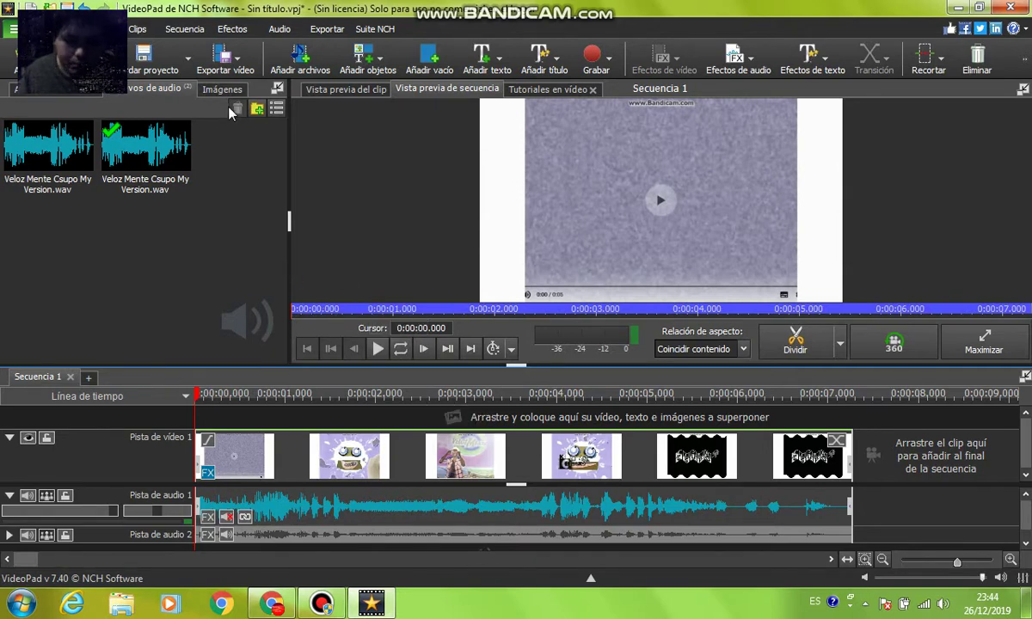
Preview the sequence, start a video-file export, and dismiss the trial registration prompts
click(377, 350)
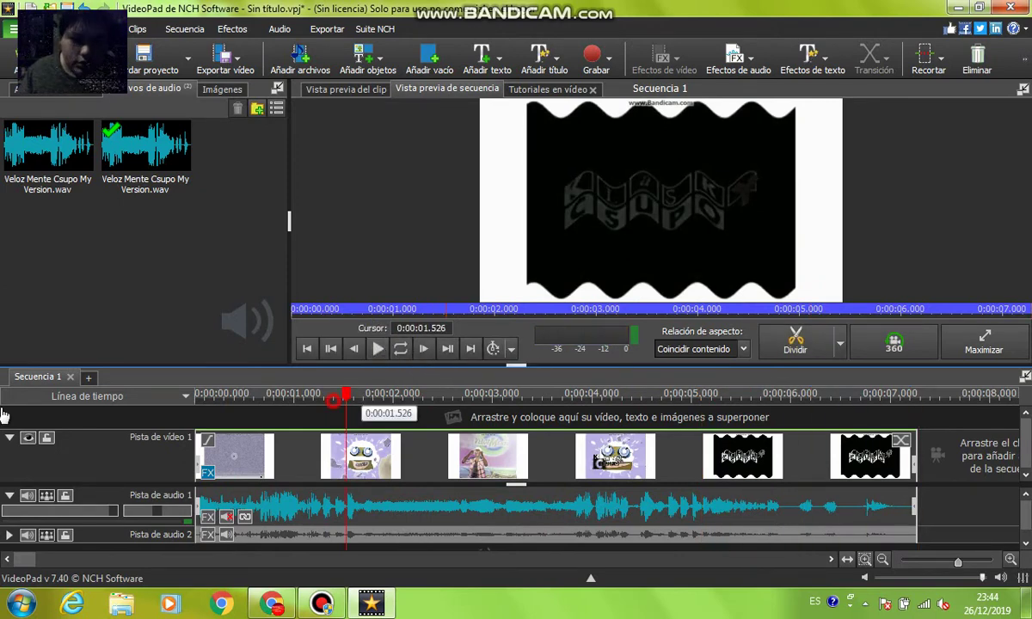
drag(366, 391, 3, 419)
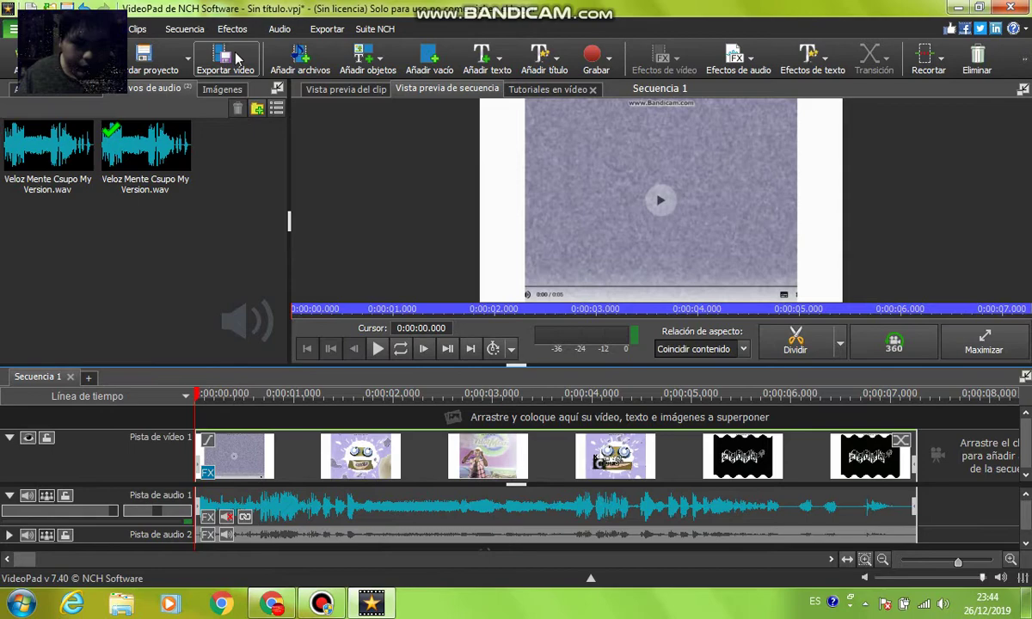
click(237, 56)
click(228, 86)
click(518, 294)
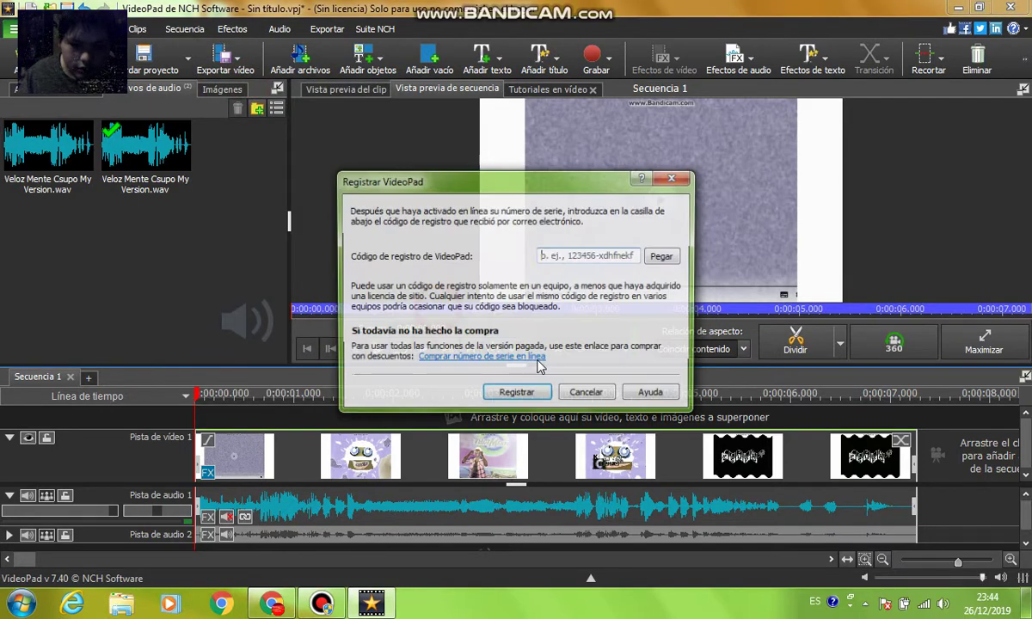
click(537, 356)
click(379, 14)
click(188, 14)
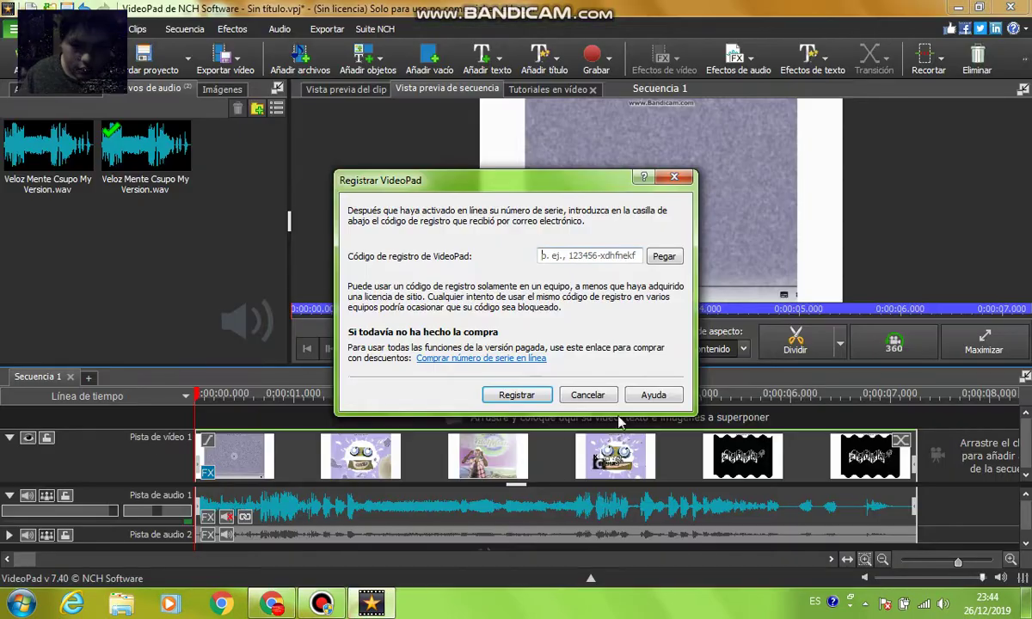
click(595, 391)
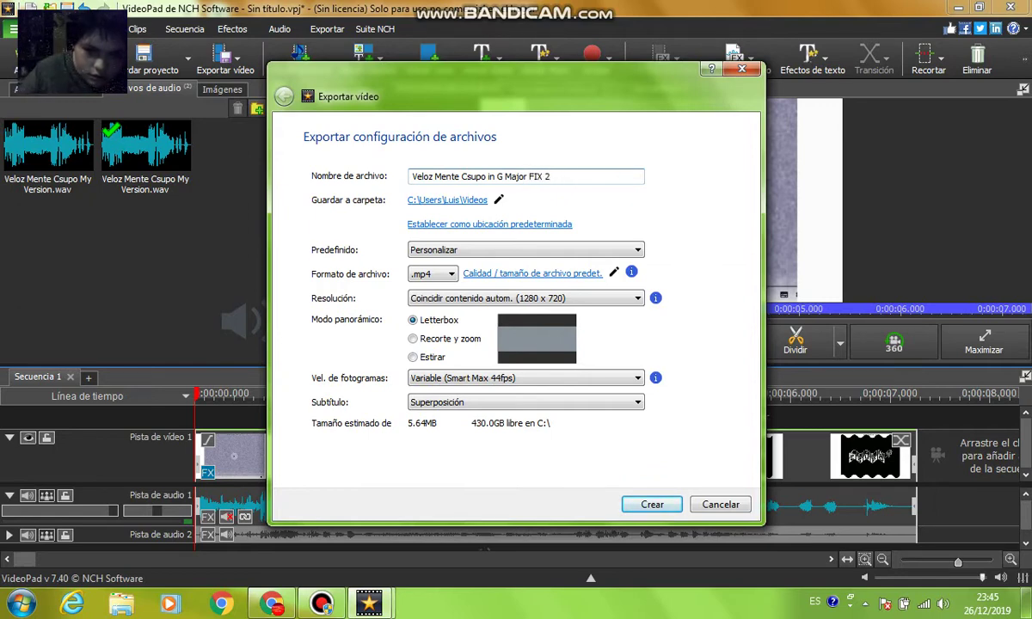
Create the 1280x720 MP4 with Estirar fill and close the finished export queue
click(413, 357)
click(639, 505)
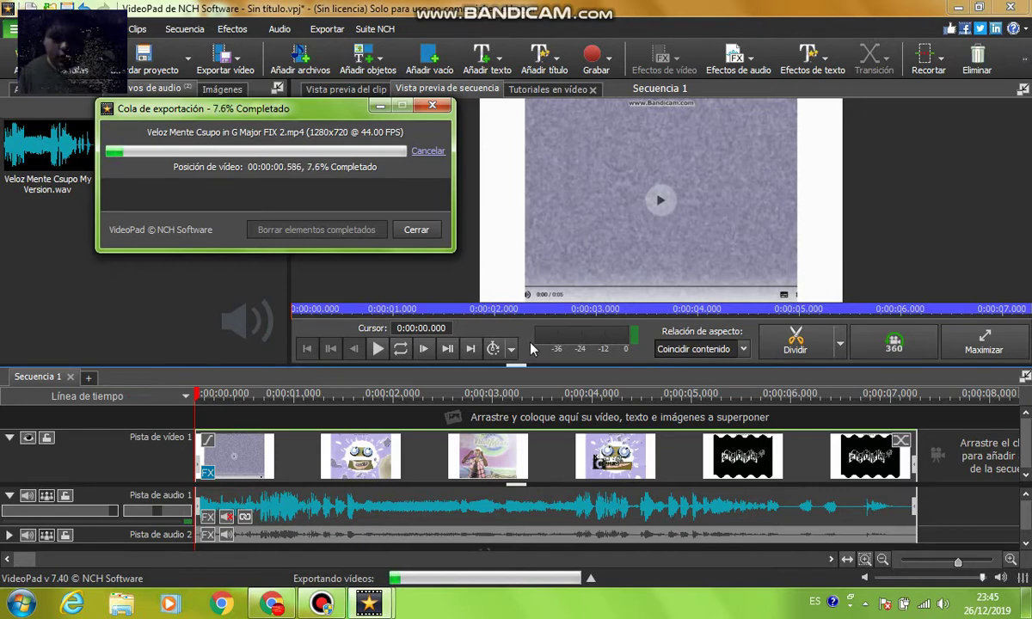
mouse_move(516, 7)
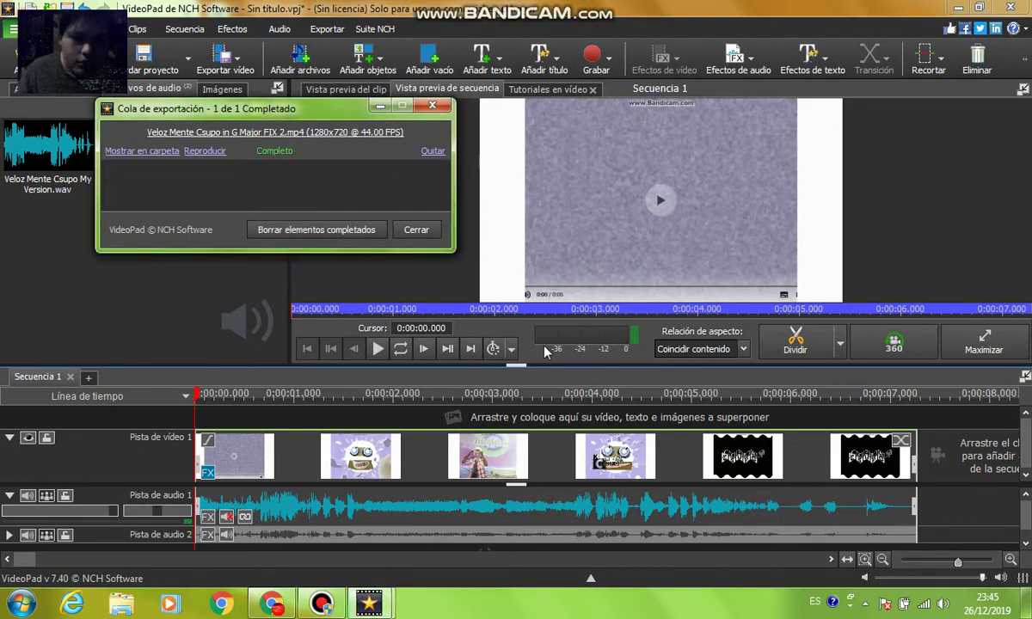
click(415, 231)
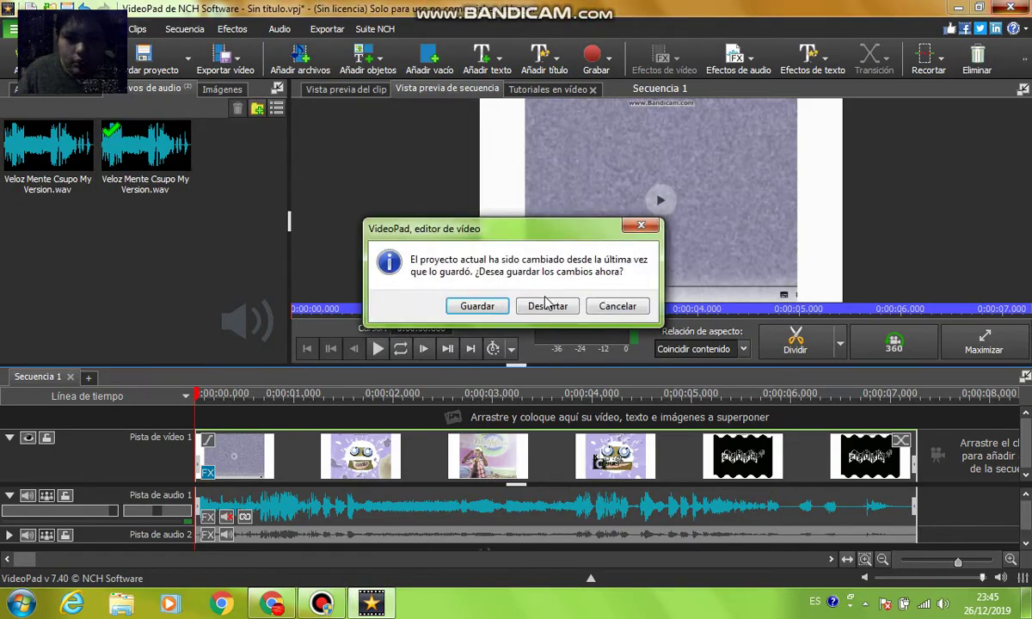
Discard the unsaved VideoPad project and bring up YouTube Studio's new-video upload dialog
click(542, 369)
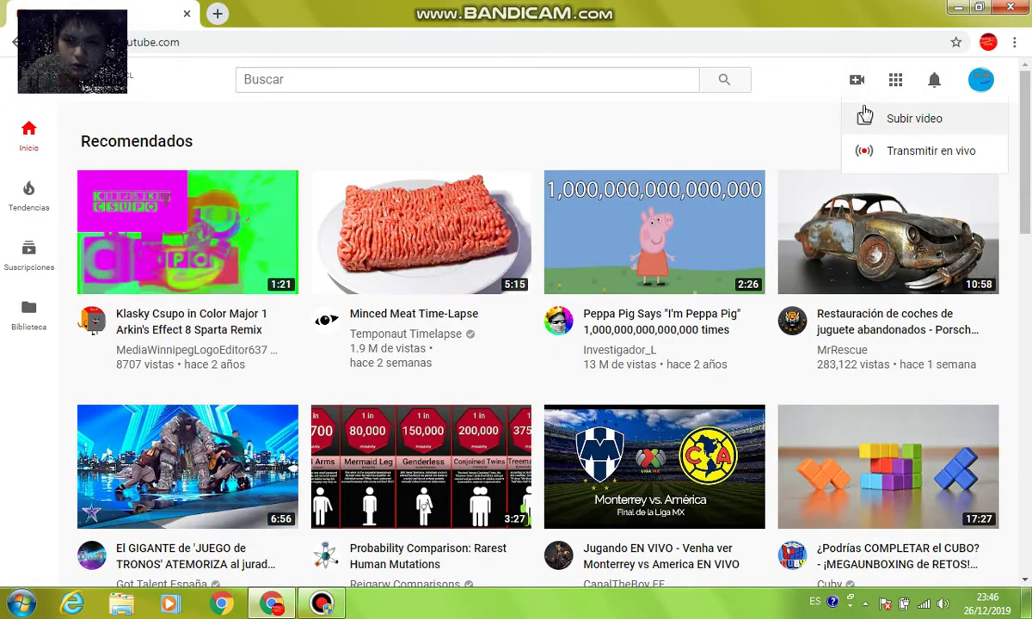
click(839, 112)
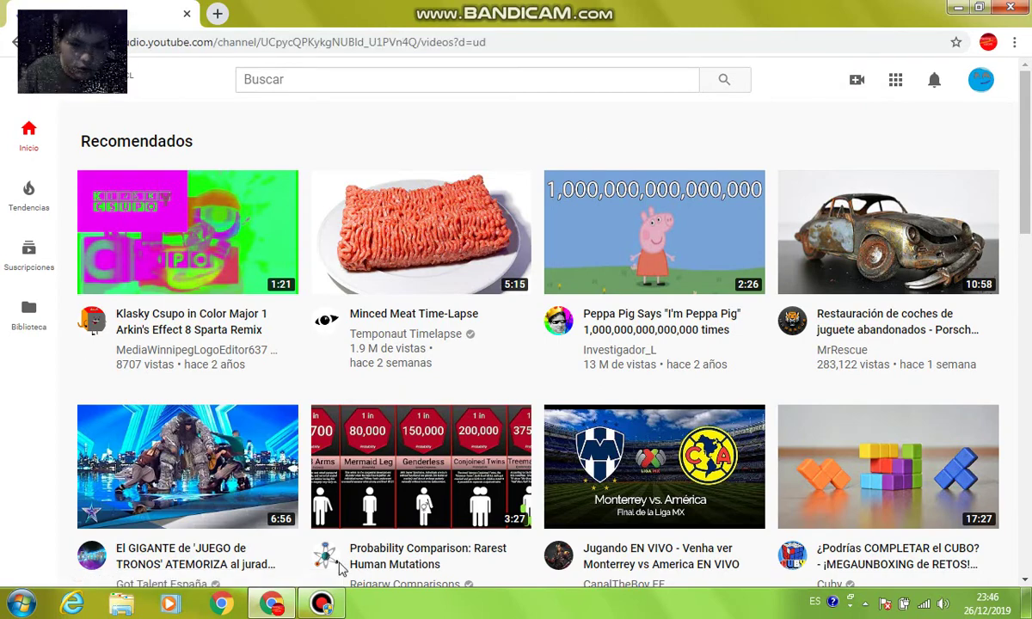
click(321, 604)
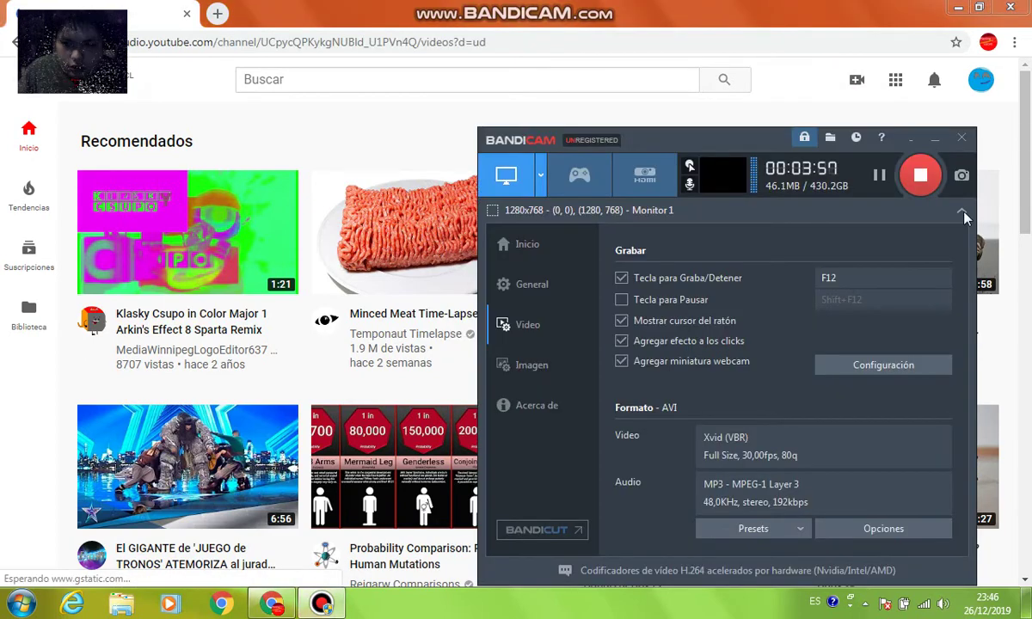
click(961, 210)
click(739, 7)
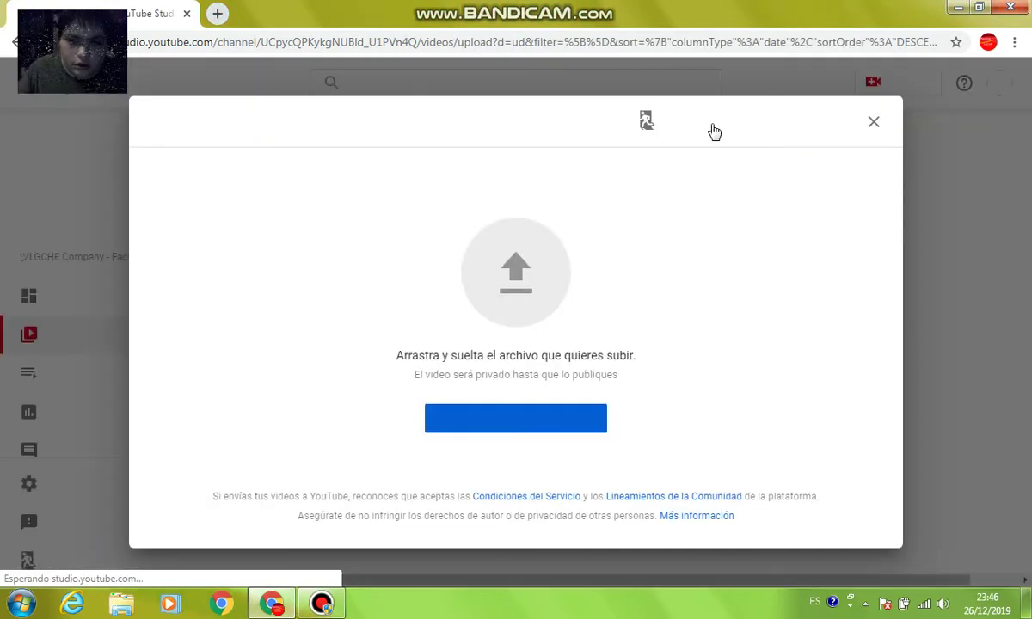
Opt to return to the classic uploader and tick three feedback reasons
click(715, 125)
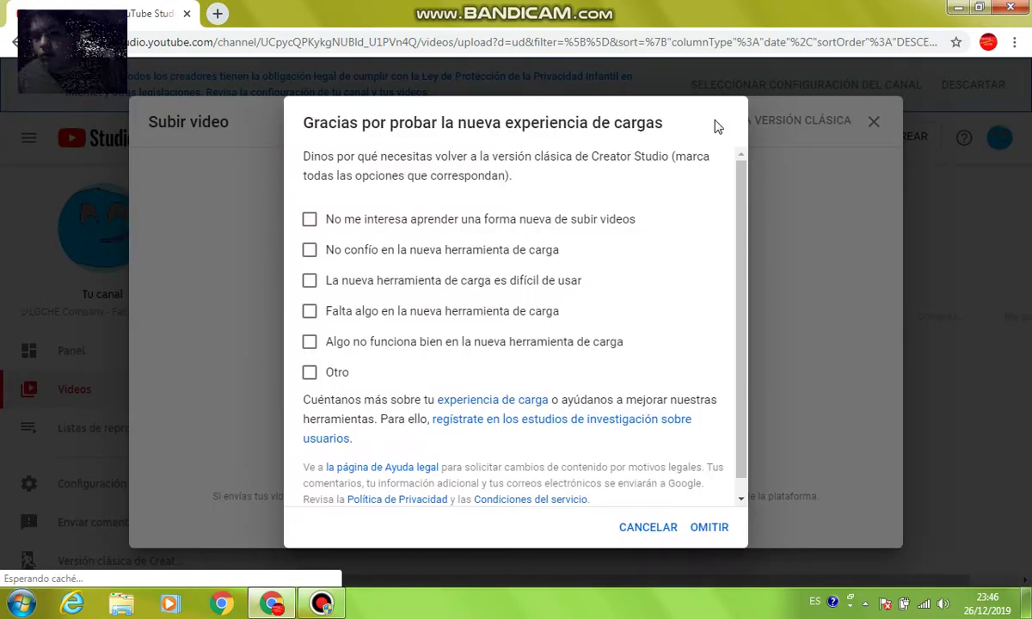
click(323, 220)
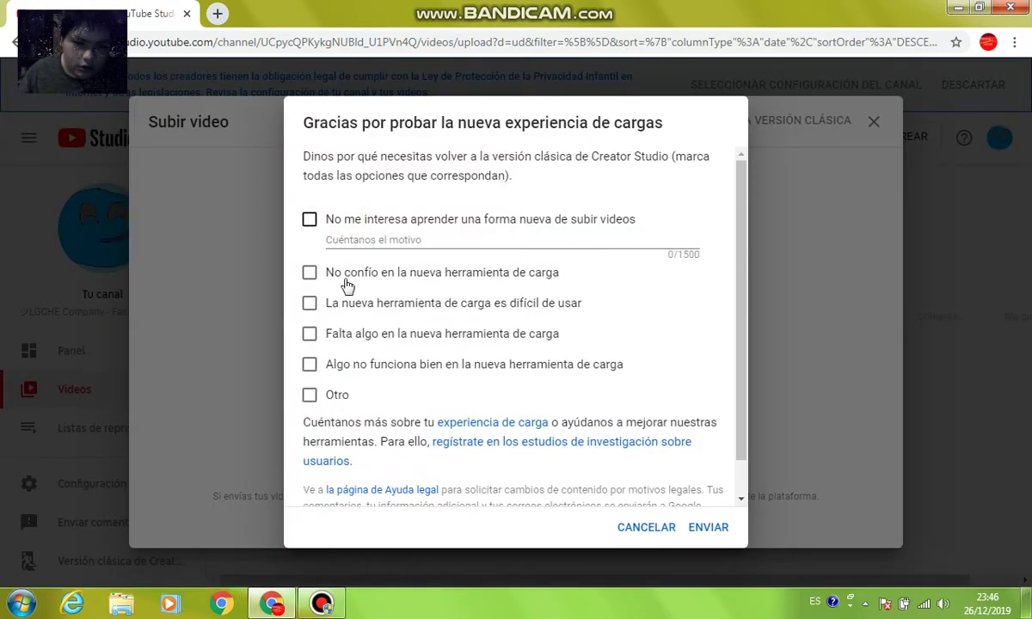
click(330, 301)
click(359, 389)
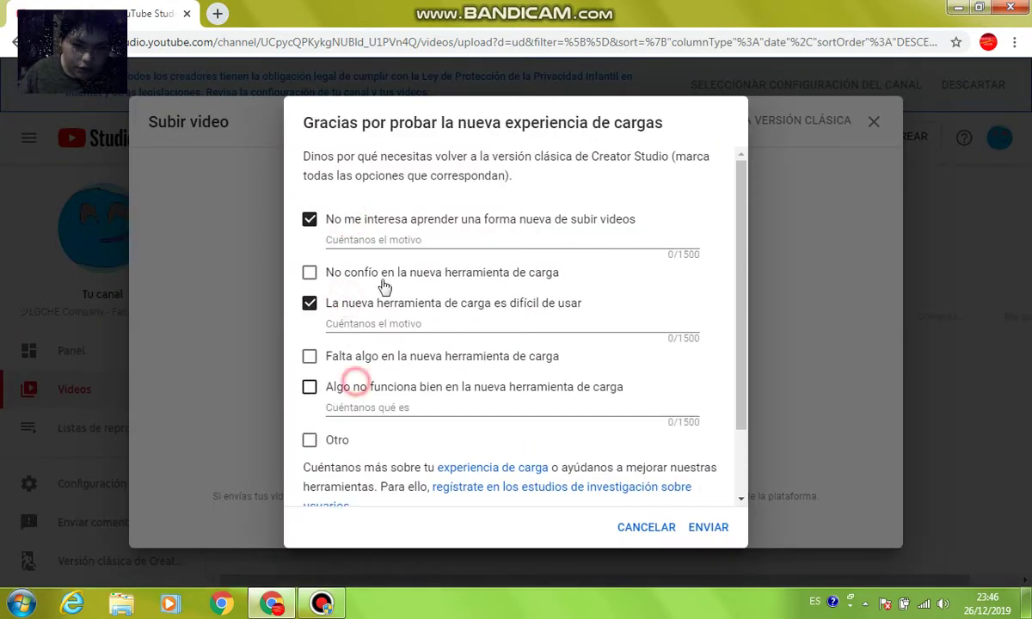
Explain each reason (a name, 'Video Effects', 'Monday and') and send the feedback
click(361, 241)
text(Luis Gamecube)
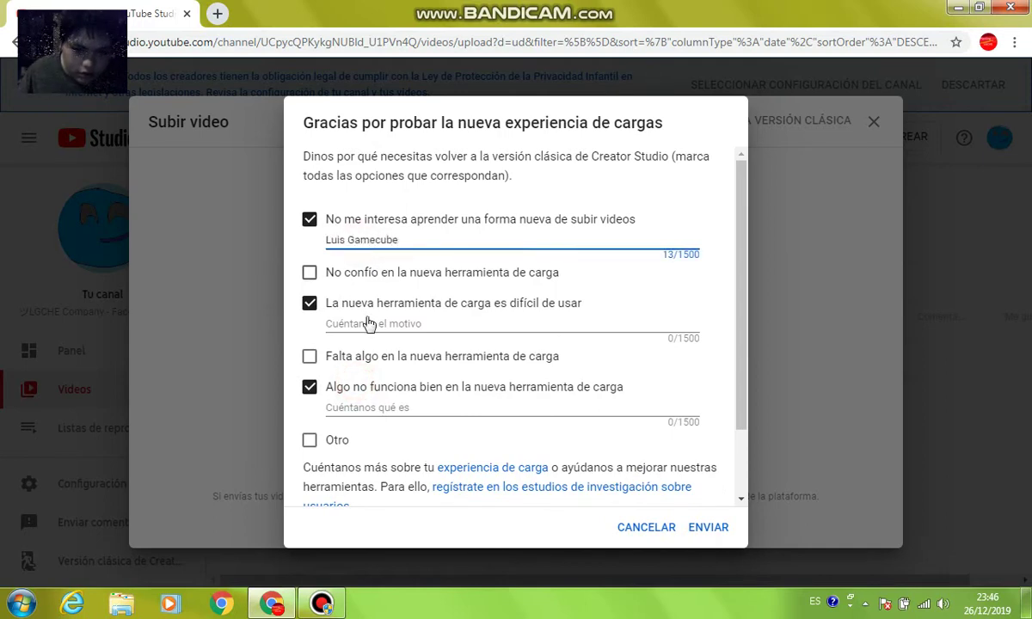
click(368, 324)
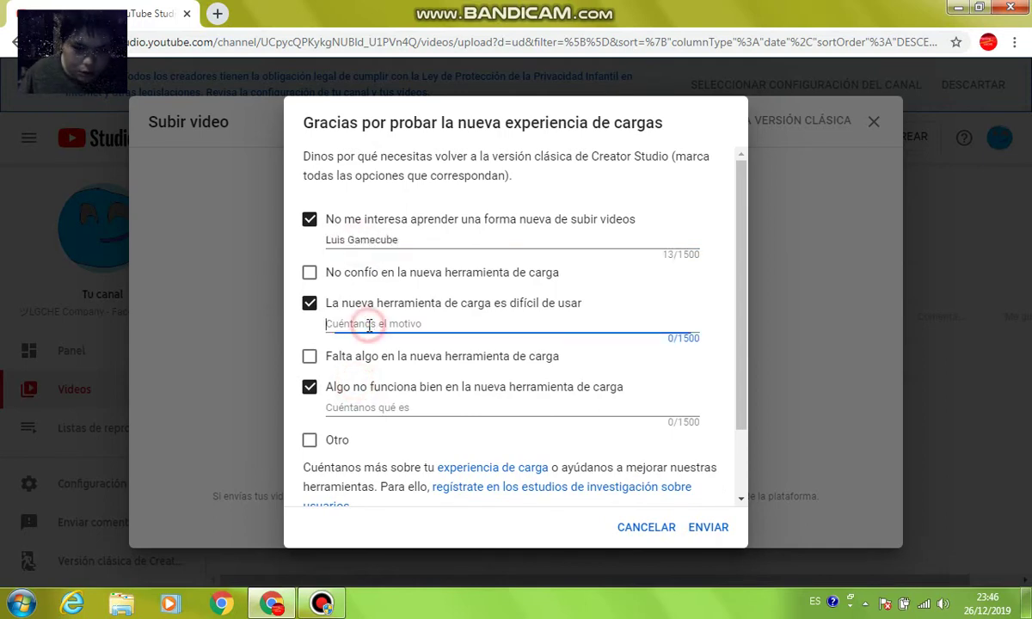
text(Vide)
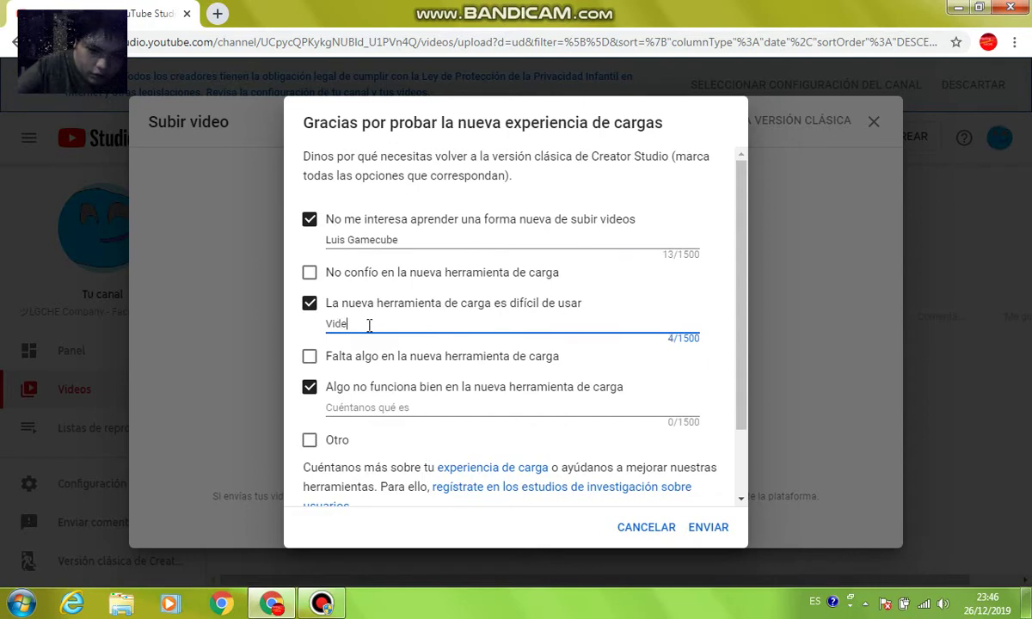
text(o EWffects)
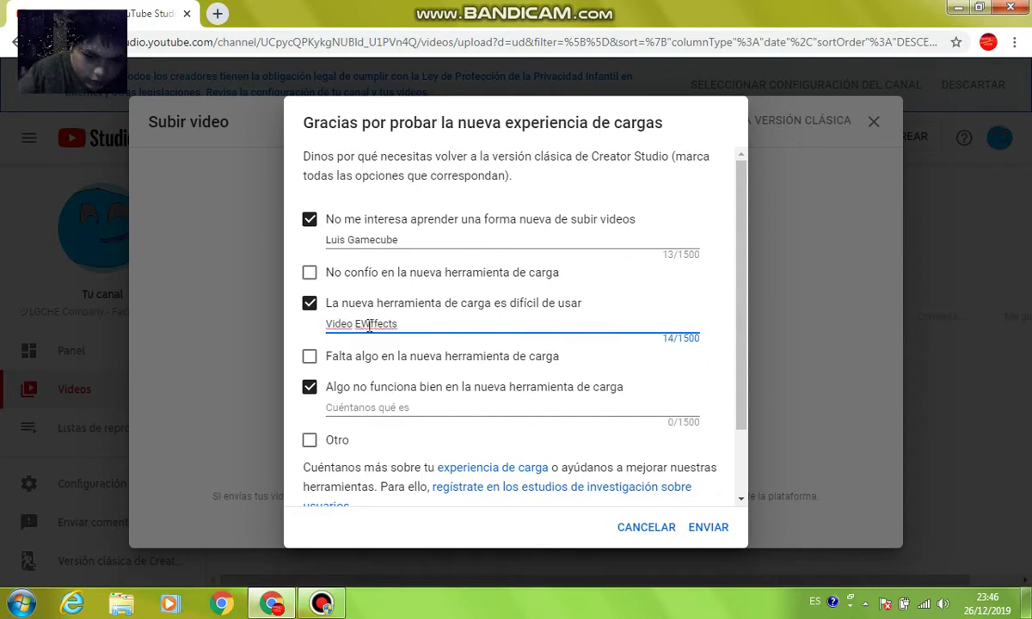
click(370, 323)
key(BackSpace)
click(380, 415)
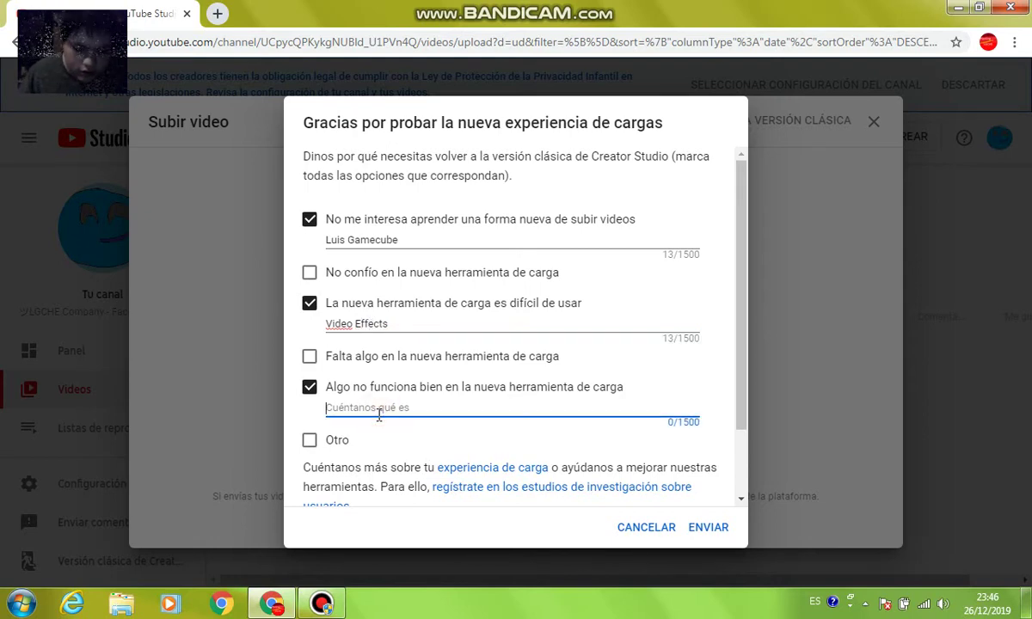
text(Mo)
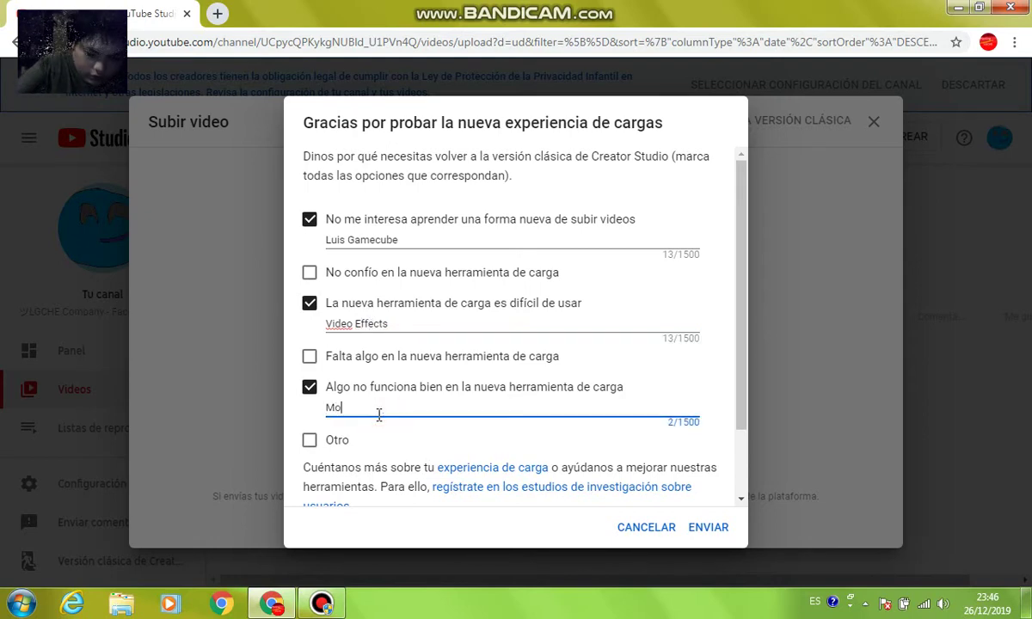
text(nday and Friday)
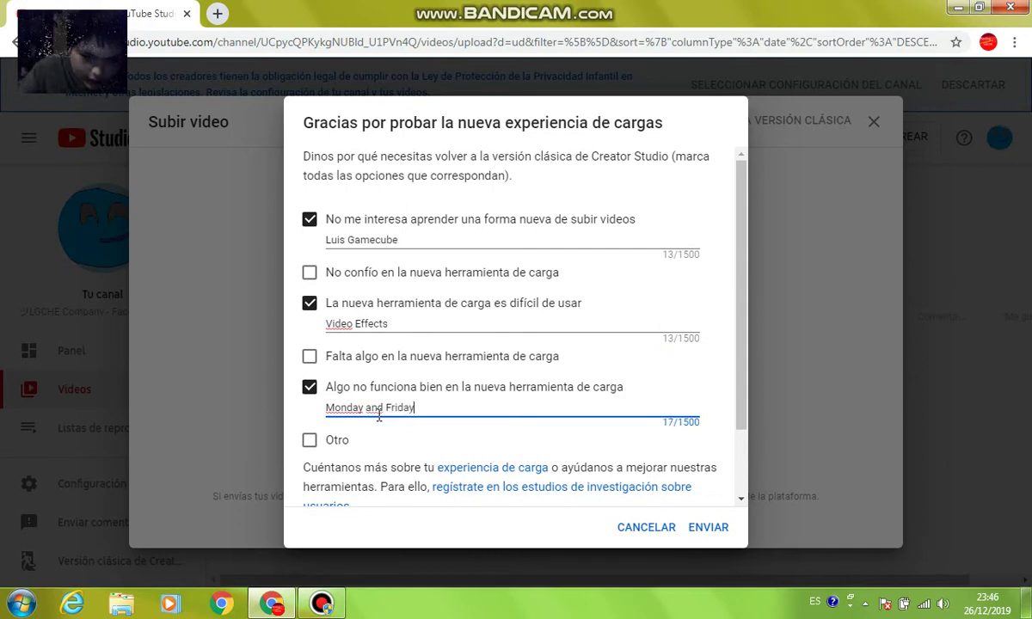
click(703, 527)
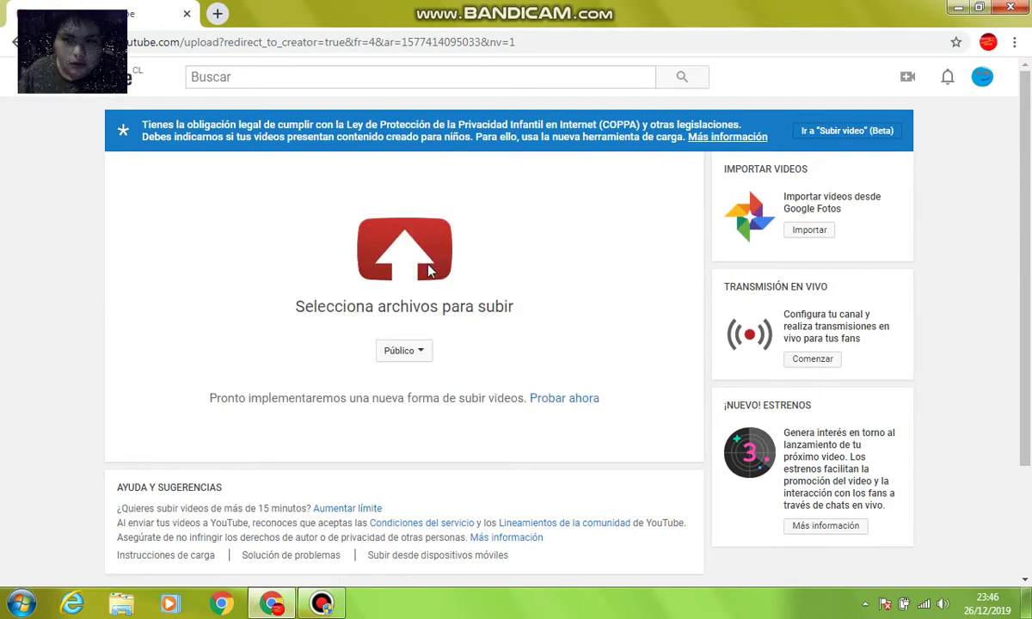
Upload the Veloz Mente Csupo in G Major FIX 2 file from the Vídeos library
click(430, 271)
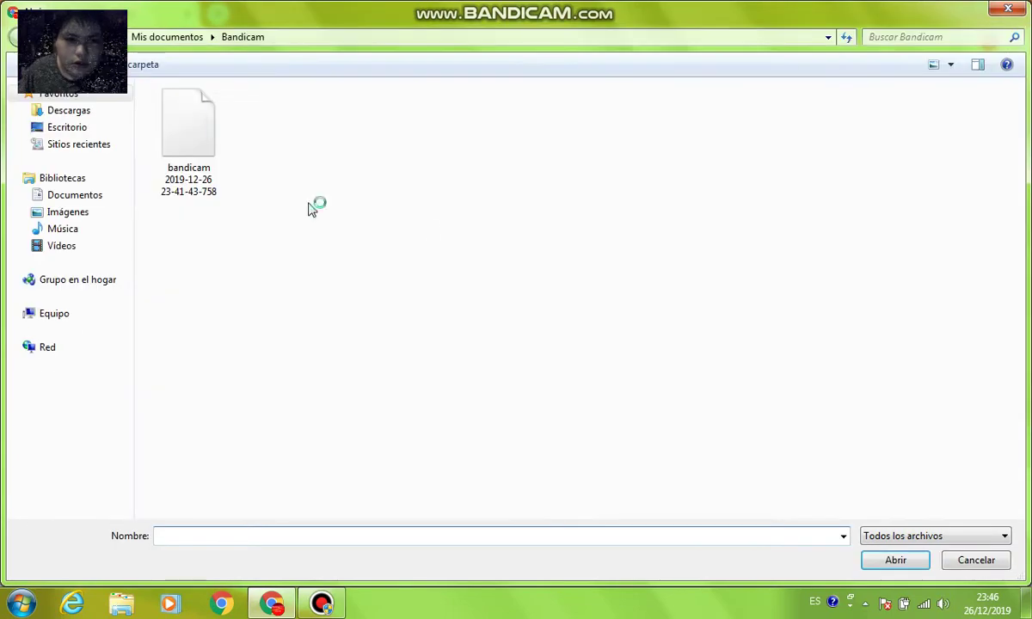
click(89, 248)
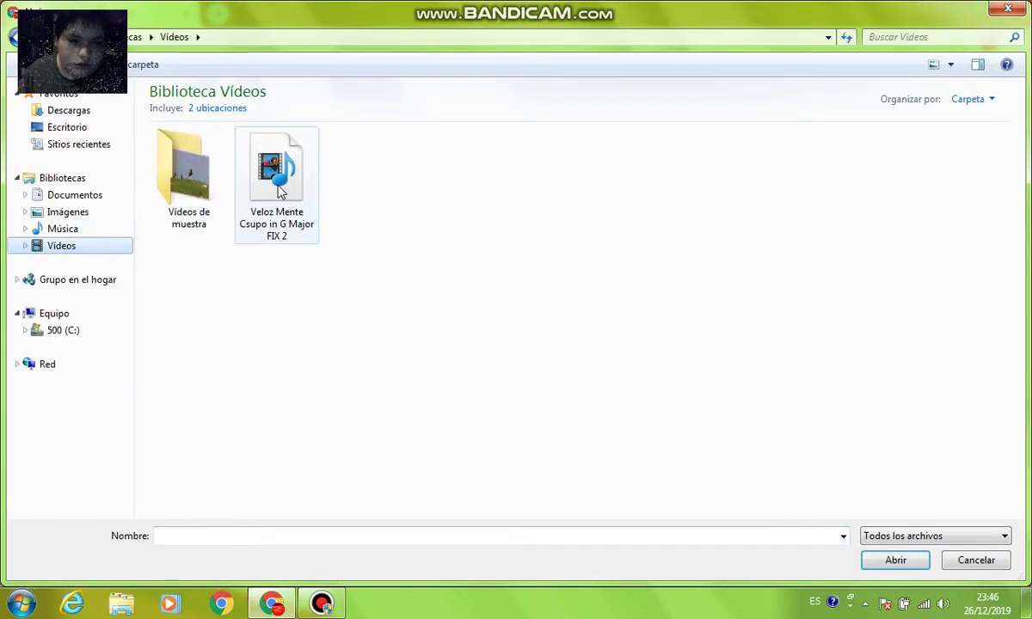
double_click(276, 185)
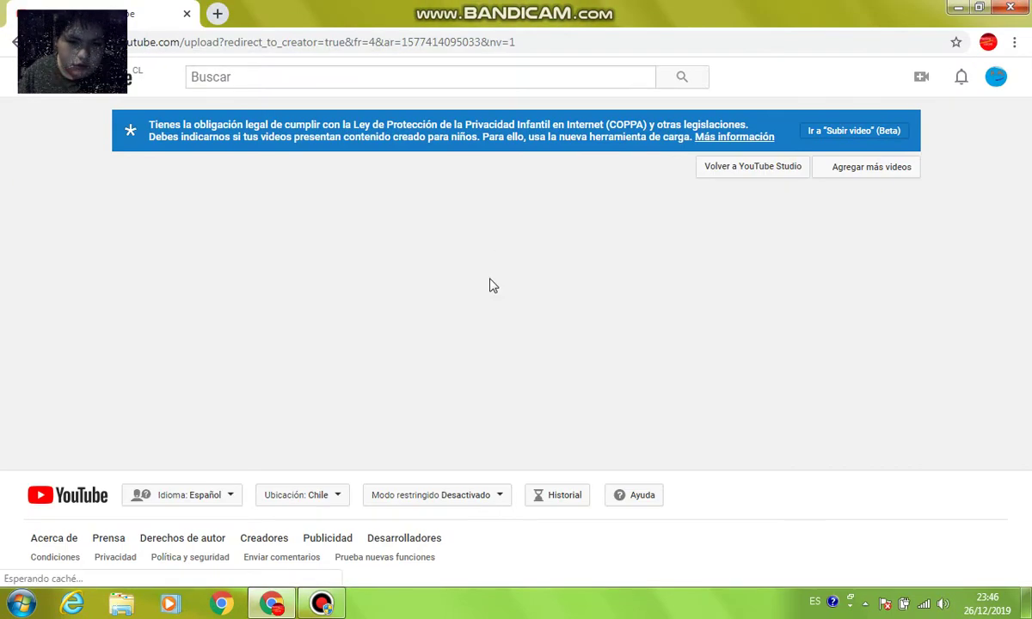
Append 'VideoPad Version' to the title, add description 'Audacity and Video Editor', and publish
text(V)
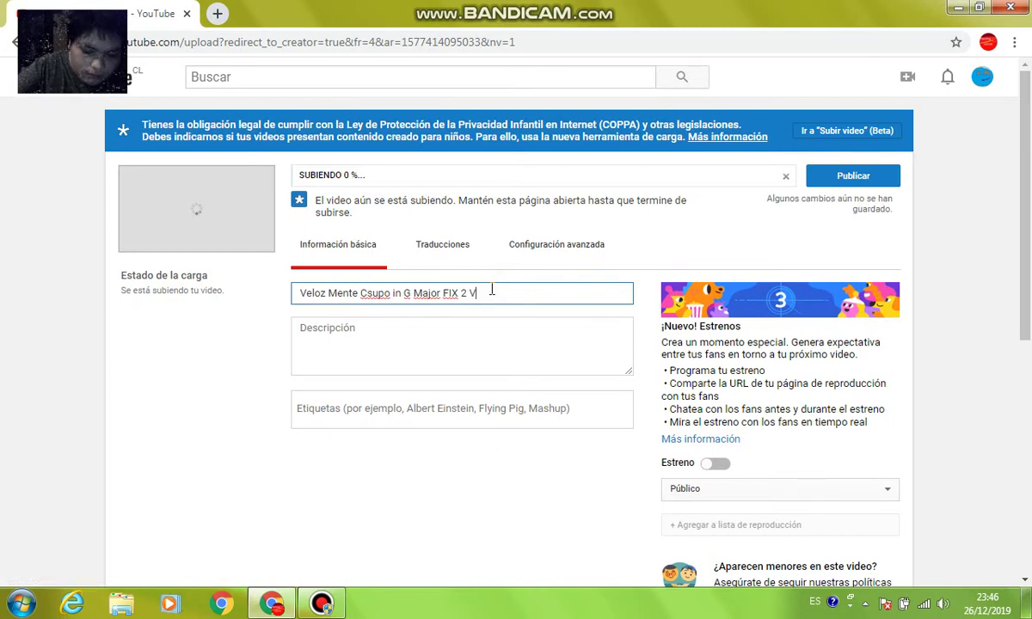
text(ideoPad )
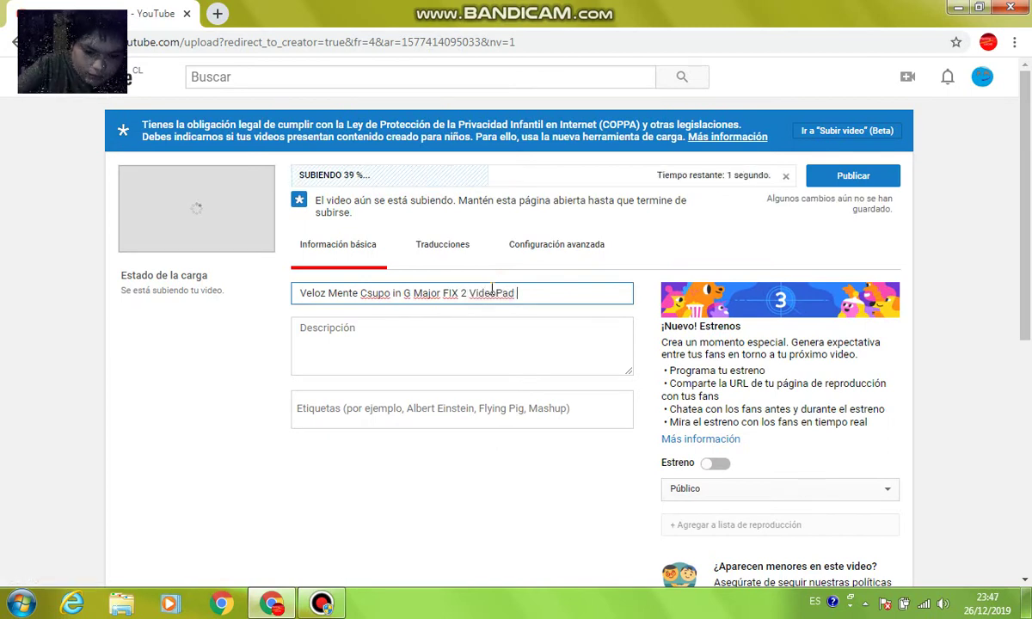
text(Version)
click(473, 343)
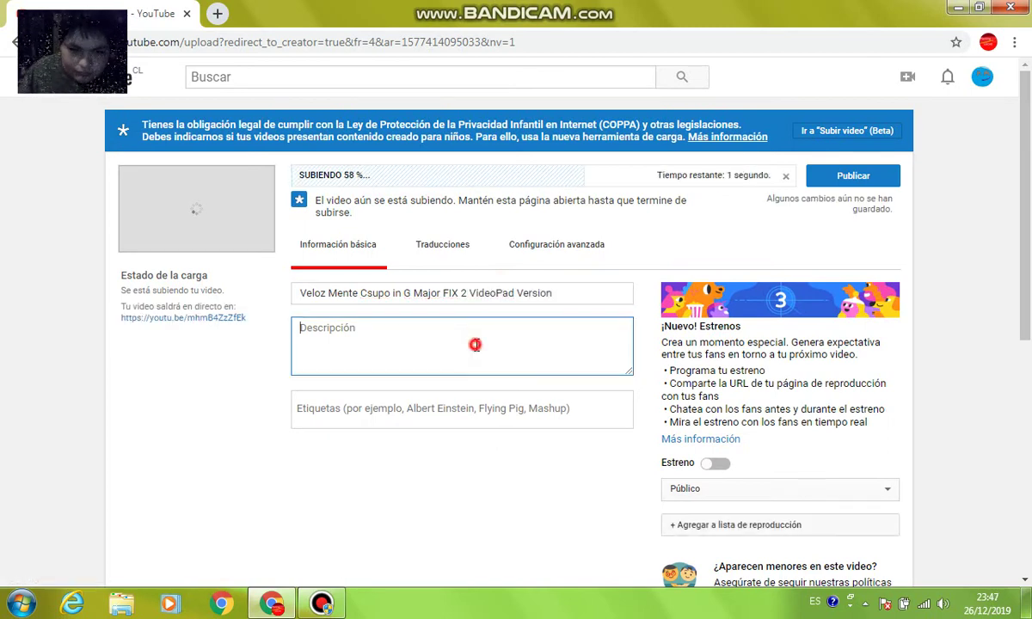
text(Auy)
key(BackSpace)
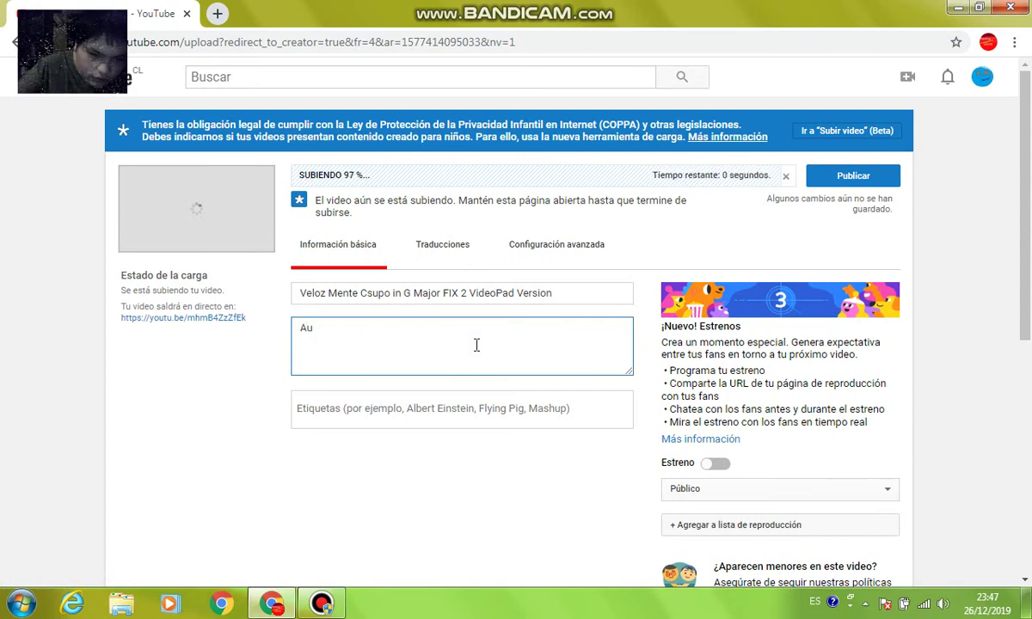
text(dacity )
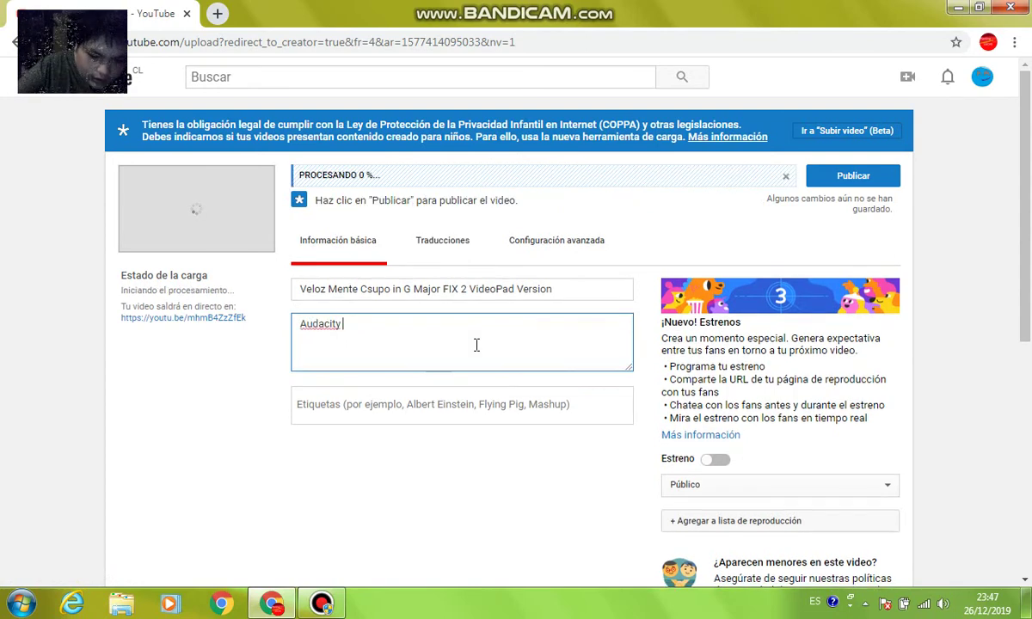
text(abd)
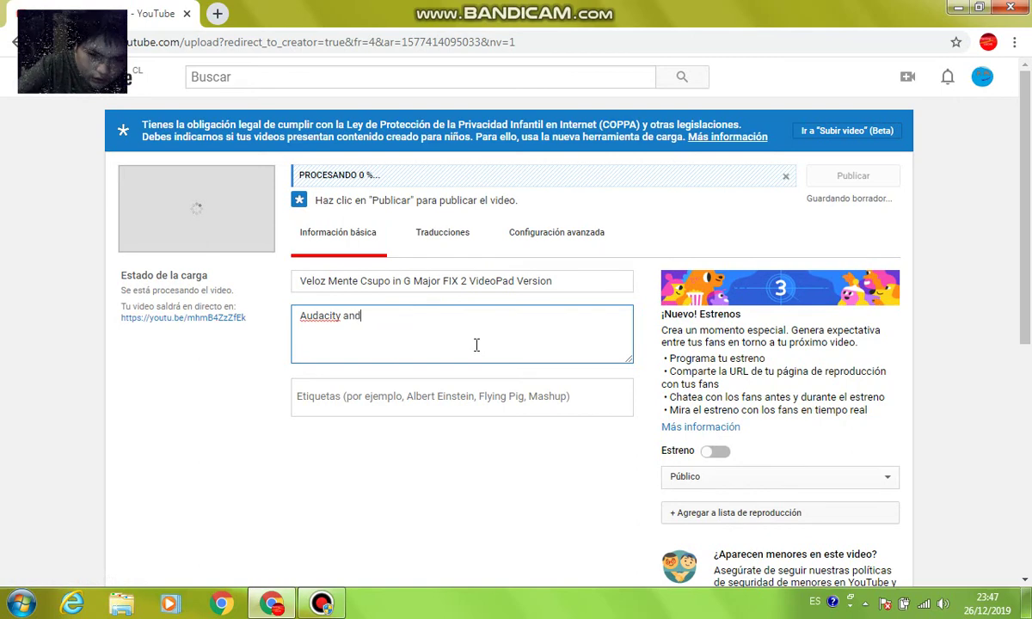
text( Vid)
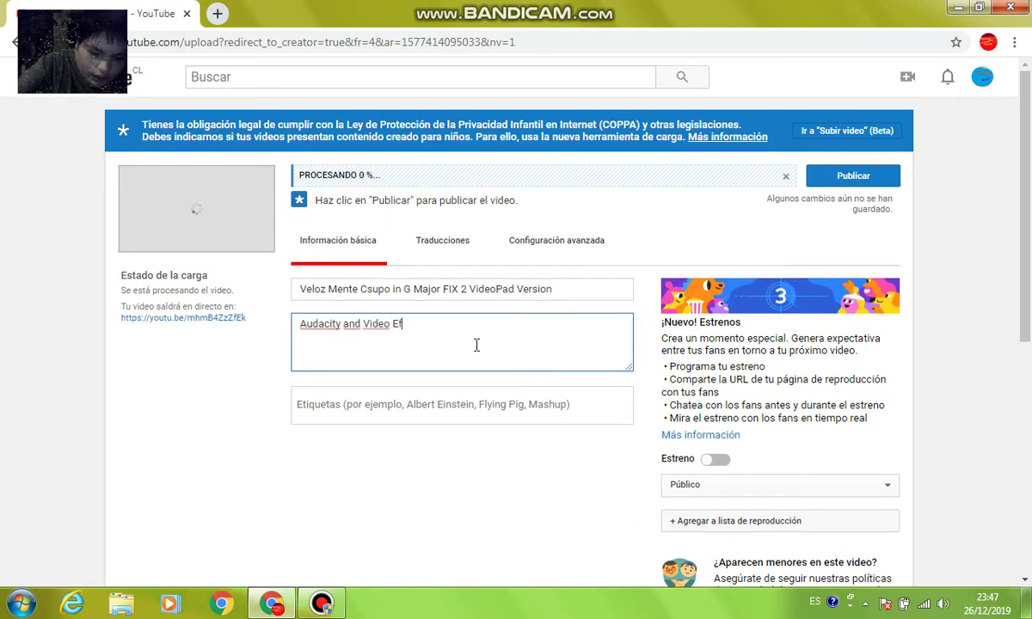
text(eo Ef)
key(BackSpace)
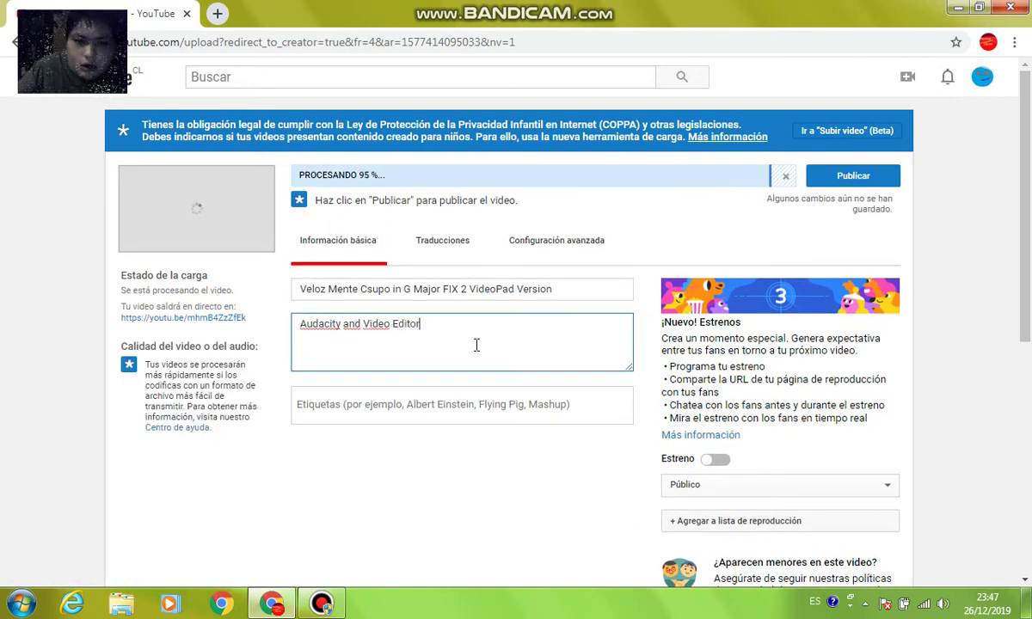
click(836, 176)
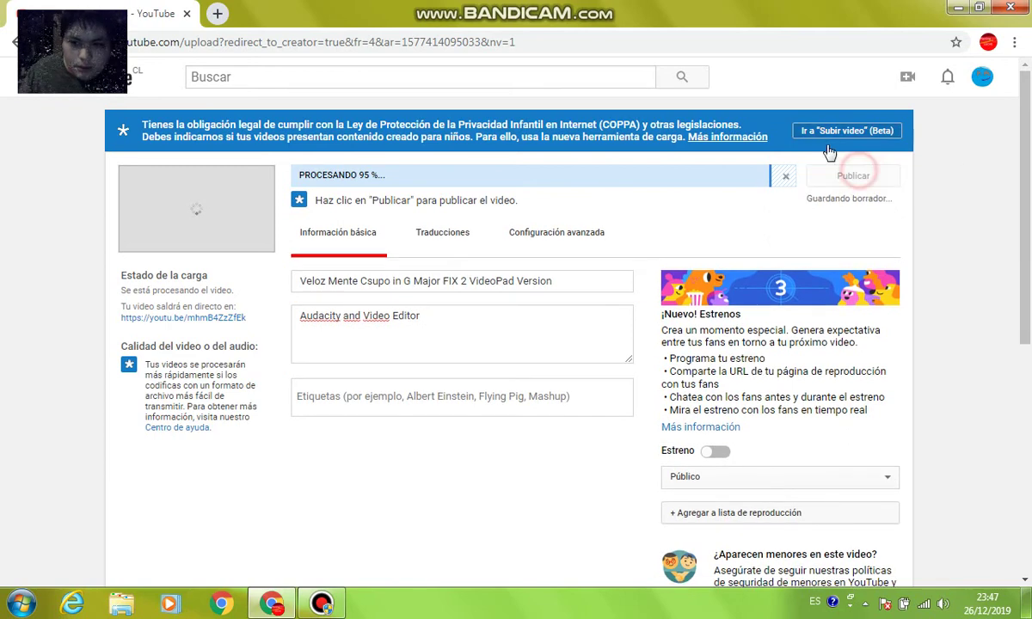
click(847, 181)
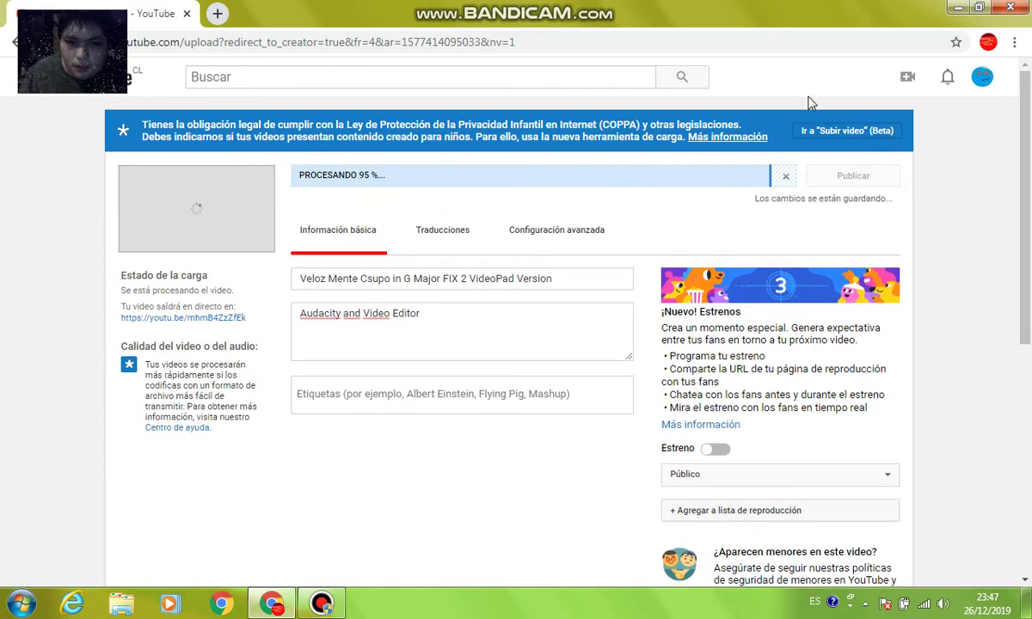